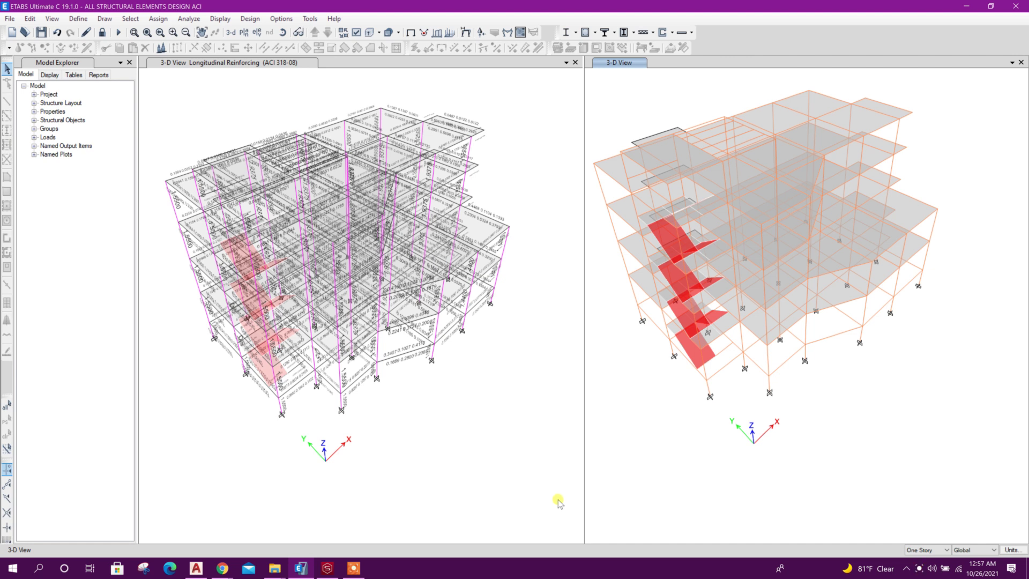
Minimize ETABS and launch CSiCol from the desktop with administrator rights
{"action": "left_click", "coordinate": [405, 347]}
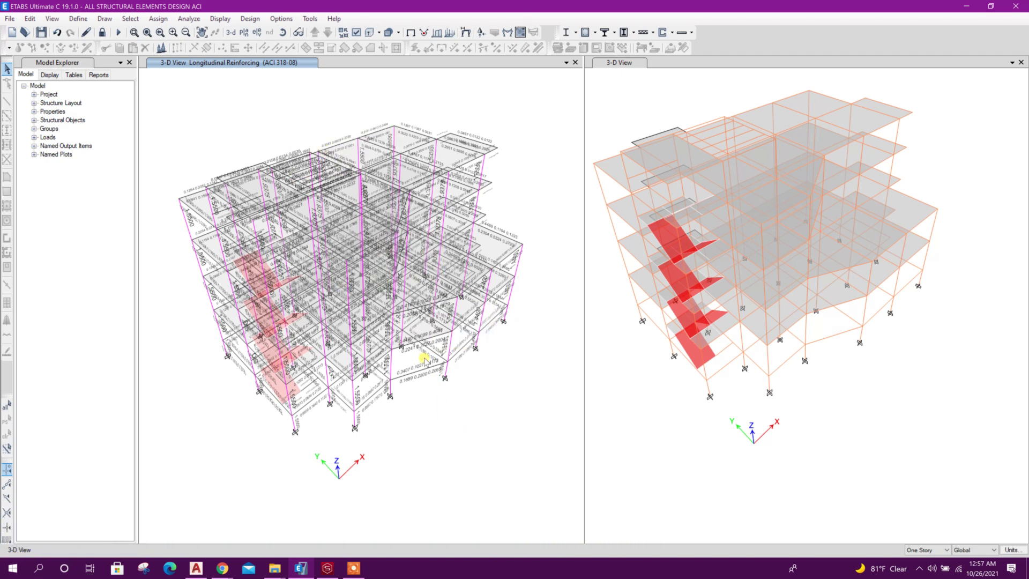
{"action": "mouse_move", "coordinate": [469, 337]}
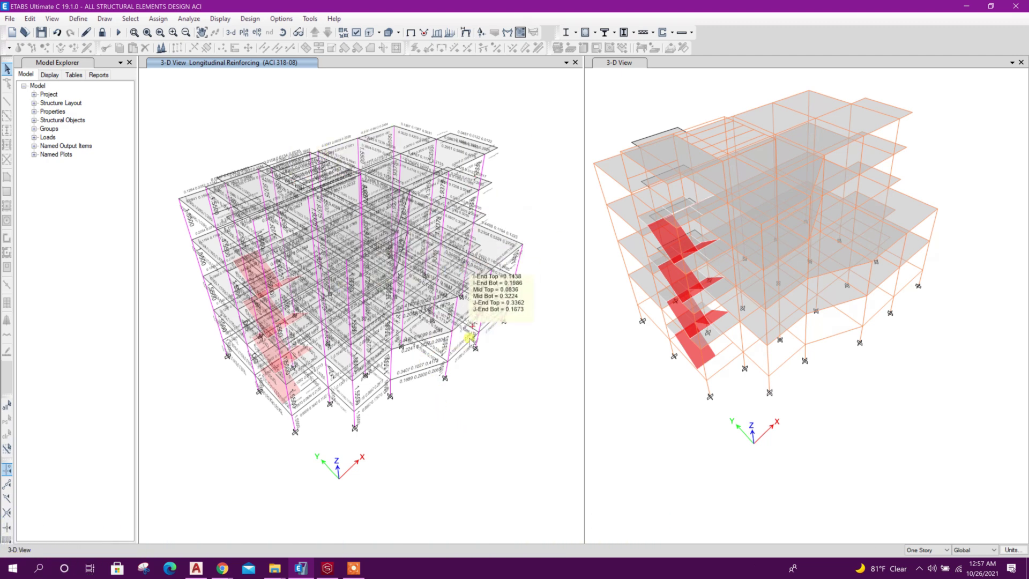
{"action": "left_click", "coordinate": [961, 6]}
{"action": "right_click", "coordinate": [427, 240]}
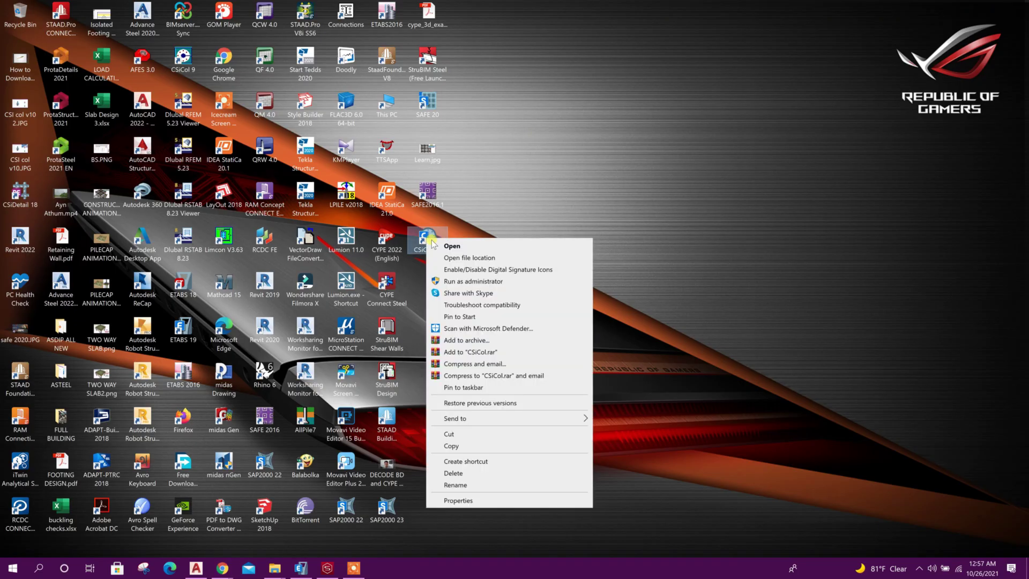
{"action": "left_click", "coordinate": [469, 282]}
{"action": "left_click", "coordinate": [459, 349]}
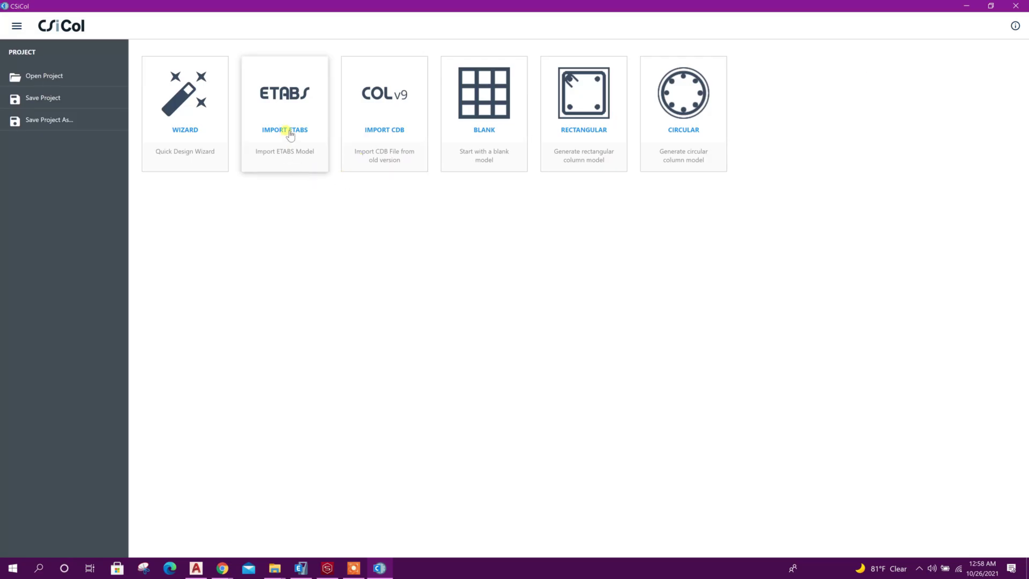
Start an ETABS model import and browse from This PC into the Computers and Structures folder
{"action": "left_click", "coordinate": [289, 133]}
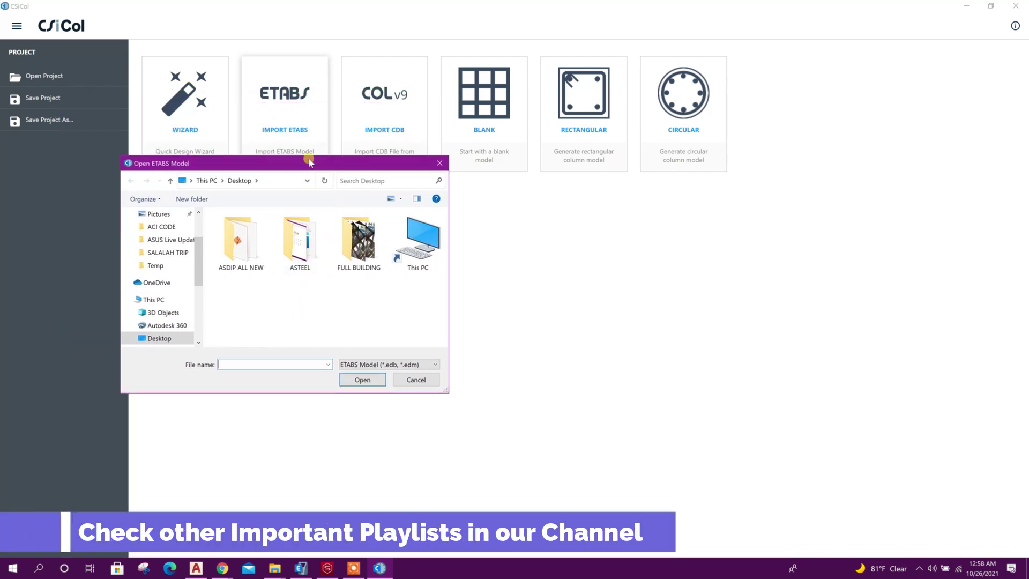
{"action": "left_click_drag", "start_coordinate": [305, 163], "coordinate": [330, 95]}
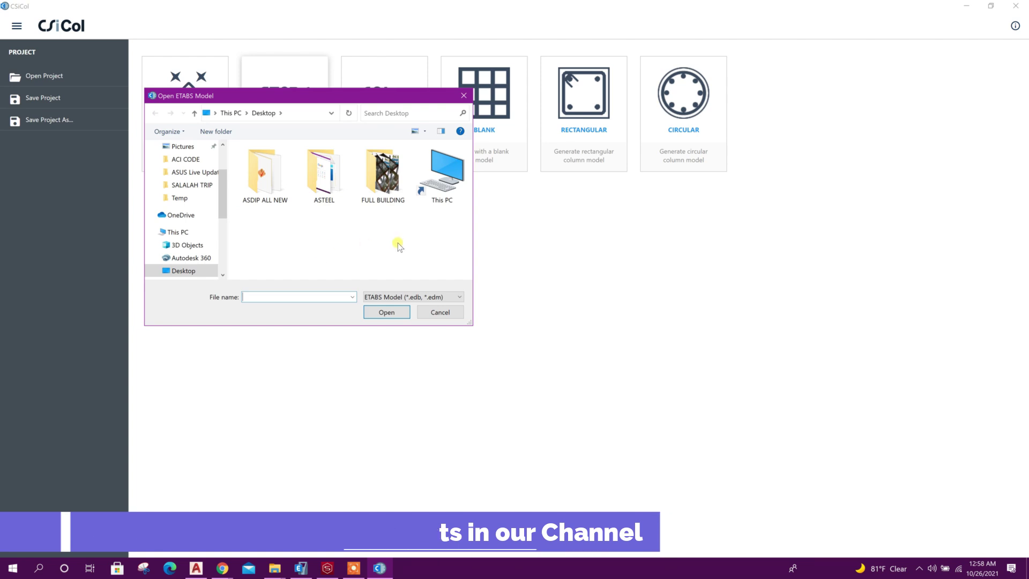
{"action": "left_click_drag", "start_coordinate": [314, 97], "coordinate": [288, 174]}
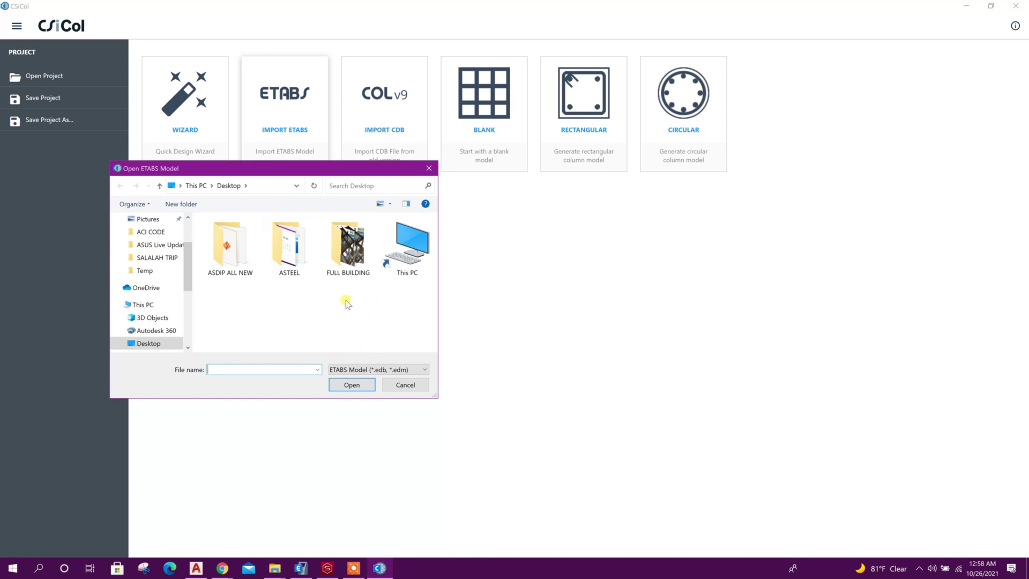
{"action": "double_click", "coordinate": [421, 248]}
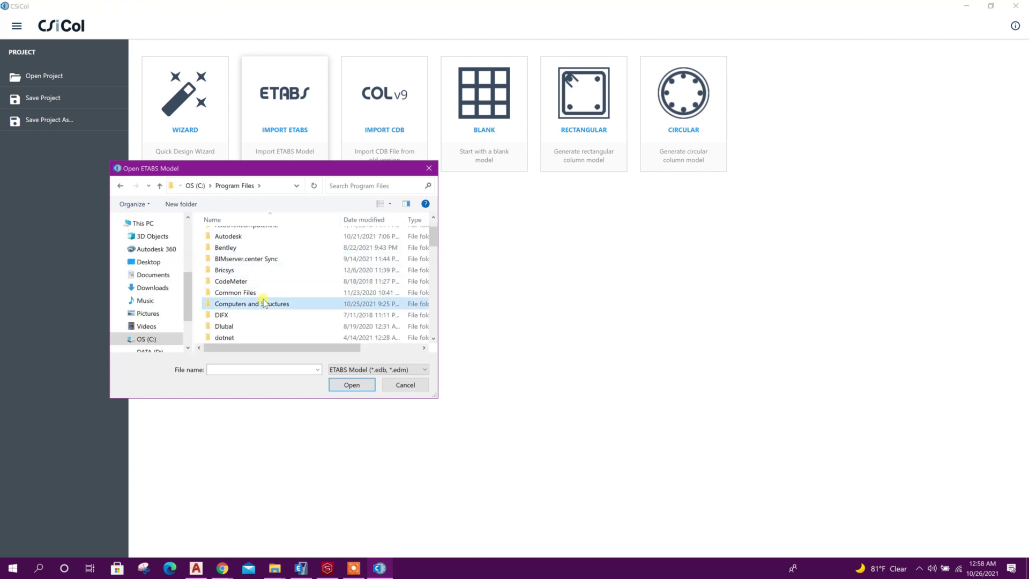
{"action": "double_click", "coordinate": [263, 303]}
Browse to DATA (D:) > Etabs v19 and select ALL STRUCTURAL ELEMENTS DESIGN ACI.EDB
{"action": "double_click", "coordinate": [263, 284]}
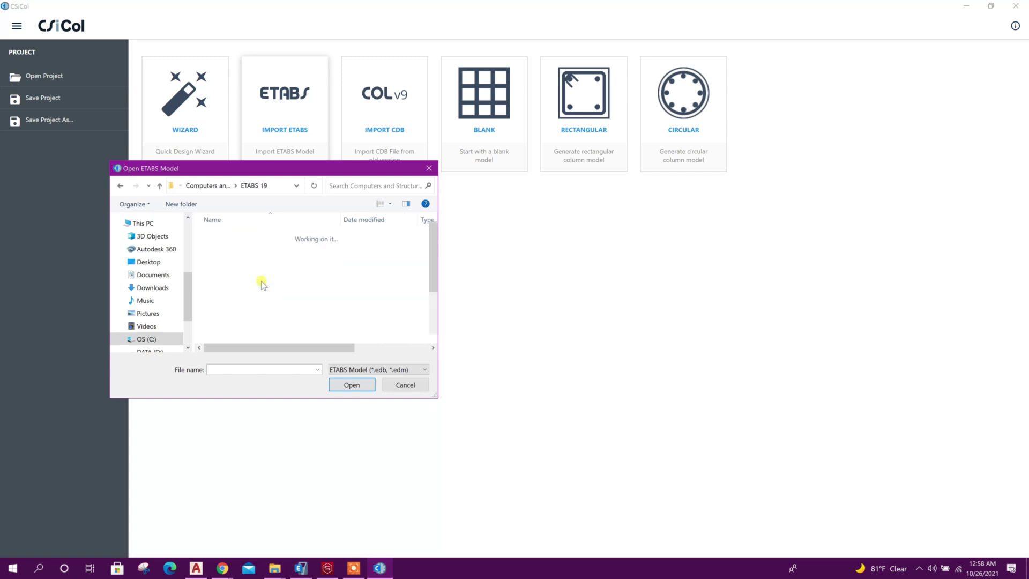
{"action": "scroll", "coordinate": [262, 292], "scroll_direction": "down", "scroll_amount": 3}
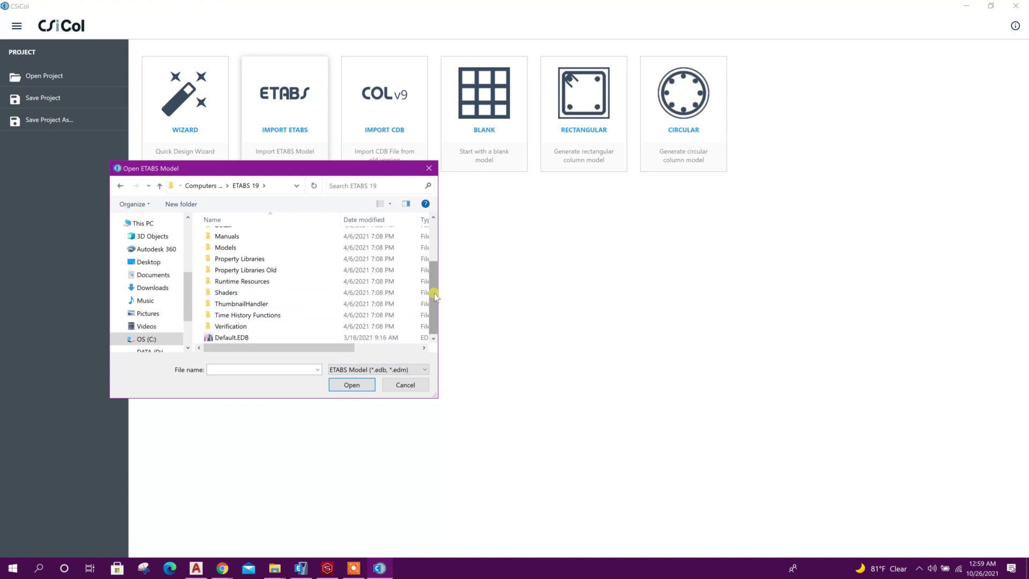
{"action": "left_click_drag", "start_coordinate": [434, 295], "coordinate": [433, 260]}
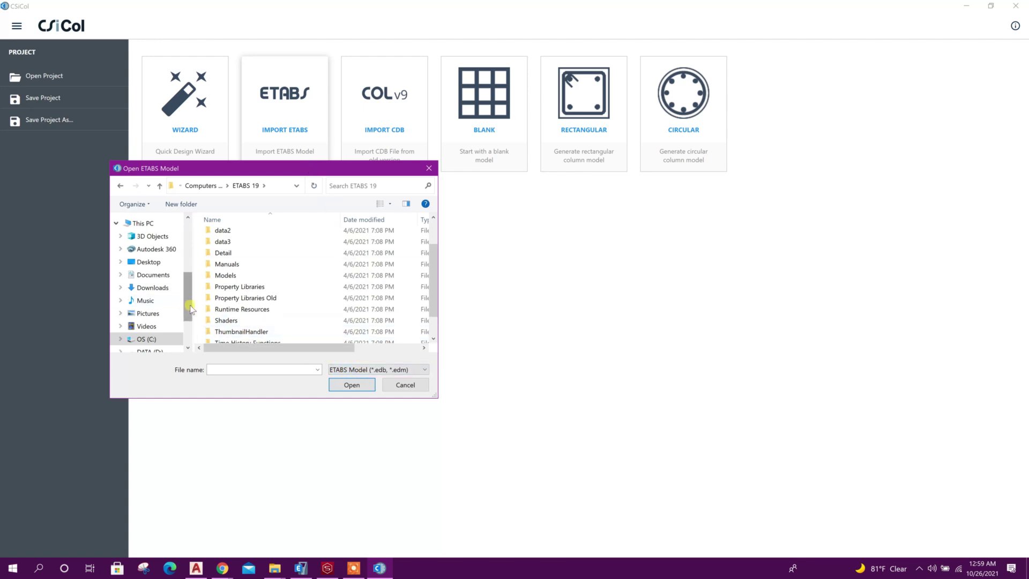
{"action": "scroll", "coordinate": [153, 284], "scroll_direction": "down", "scroll_amount": 2}
{"action": "left_click", "coordinate": [150, 282]}
{"action": "scroll", "coordinate": [314, 278], "scroll_direction": "down", "scroll_amount": 3}
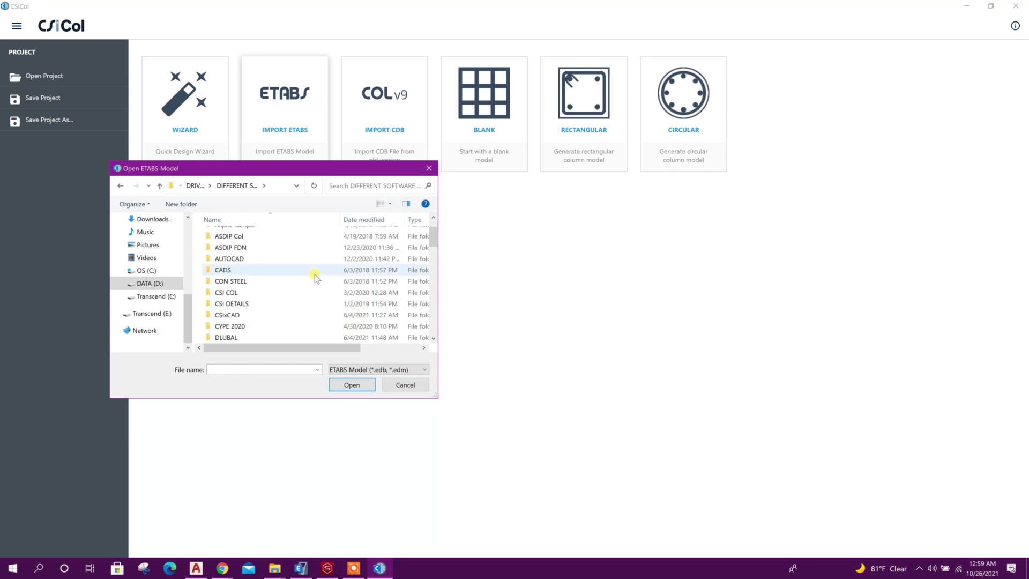
{"action": "double_click", "coordinate": [236, 325]}
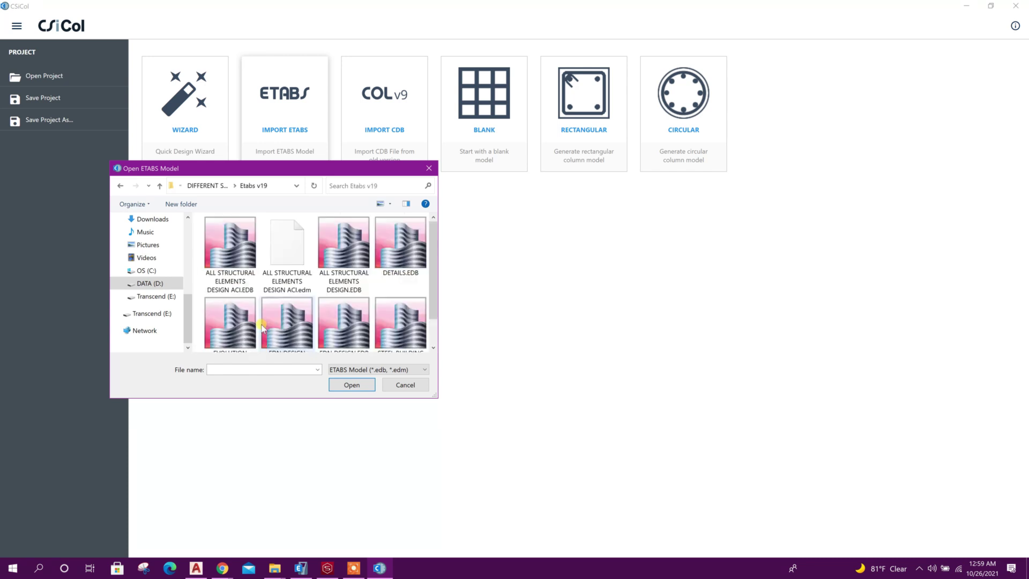
{"action": "left_click", "coordinate": [242, 268]}
Open the chosen model, select all five load combinations, and extract the data
{"action": "left_click", "coordinate": [353, 387]}
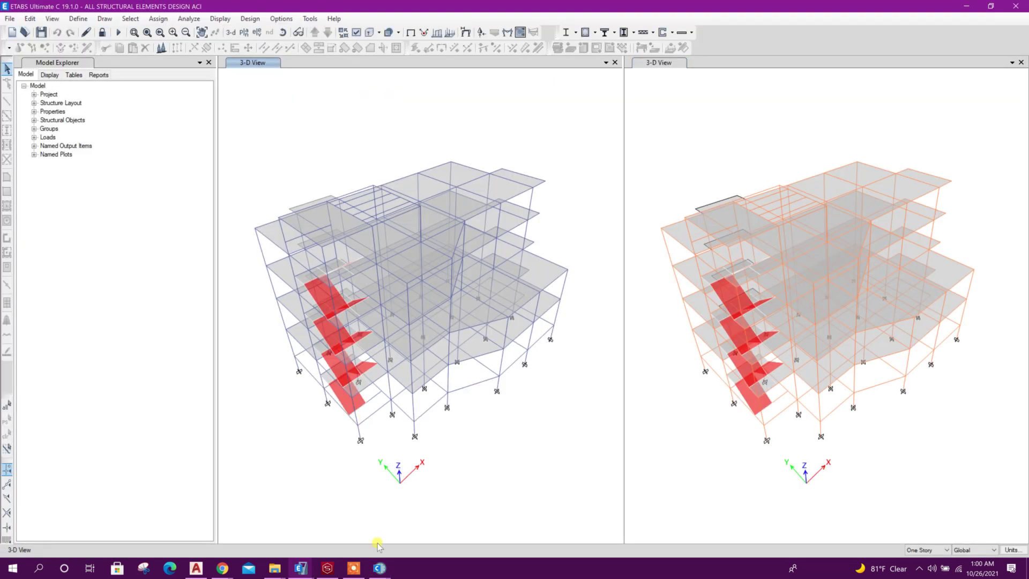
{"action": "left_click", "coordinate": [552, 216]}
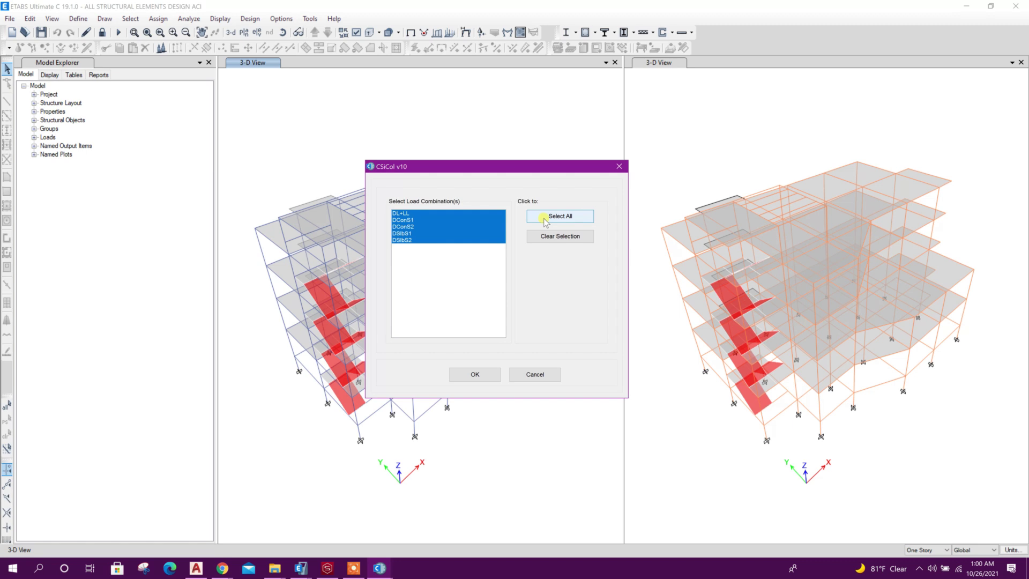
{"action": "left_click", "coordinate": [476, 373]}
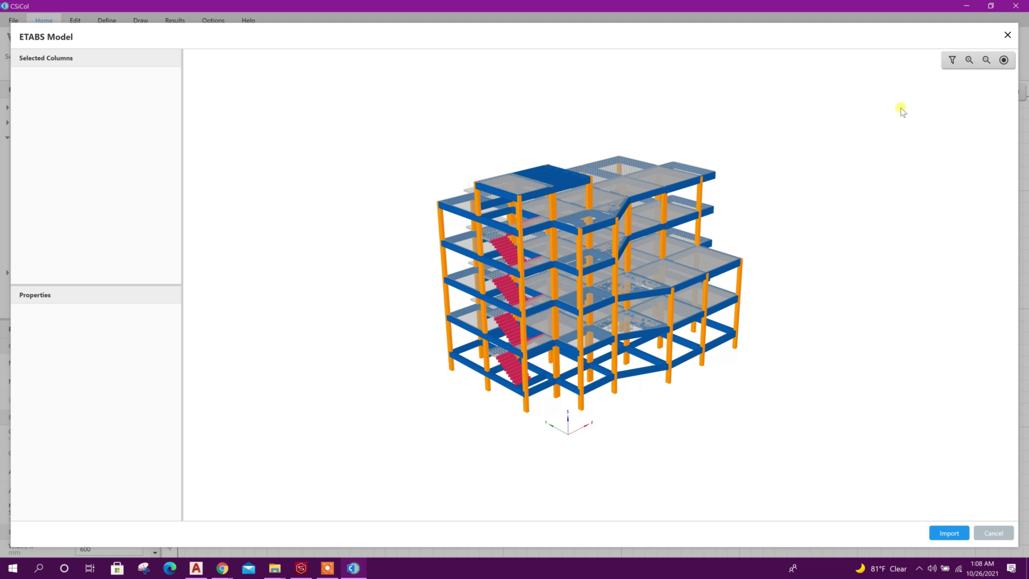
Set the column filter to frame section C-25x40 with stories chosen individually
{"action": "left_click", "coordinate": [952, 60]}
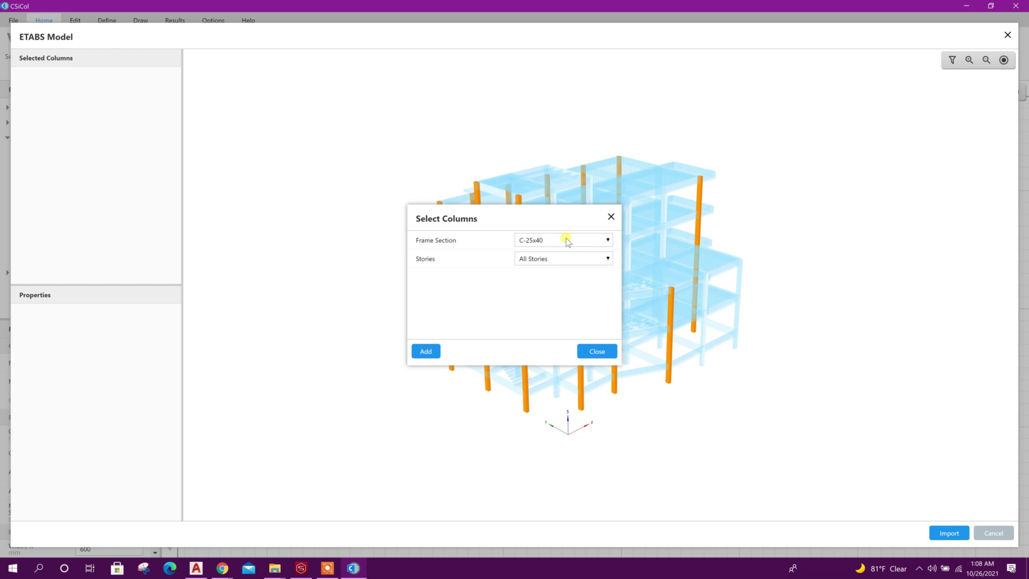
{"action": "left_click_drag", "start_coordinate": [553, 218], "coordinate": [822, 100]}
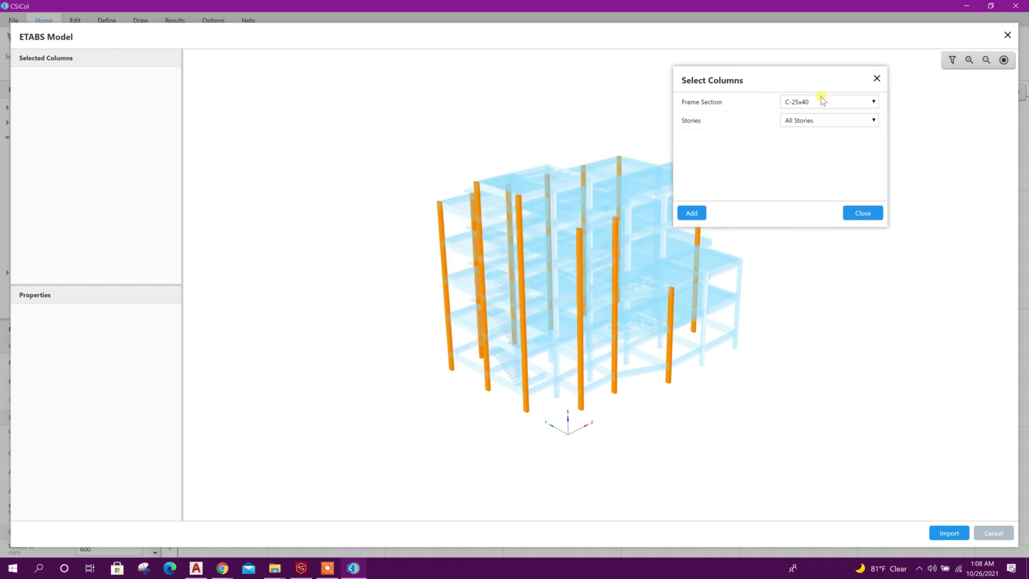
{"action": "left_click", "coordinate": [826, 104]}
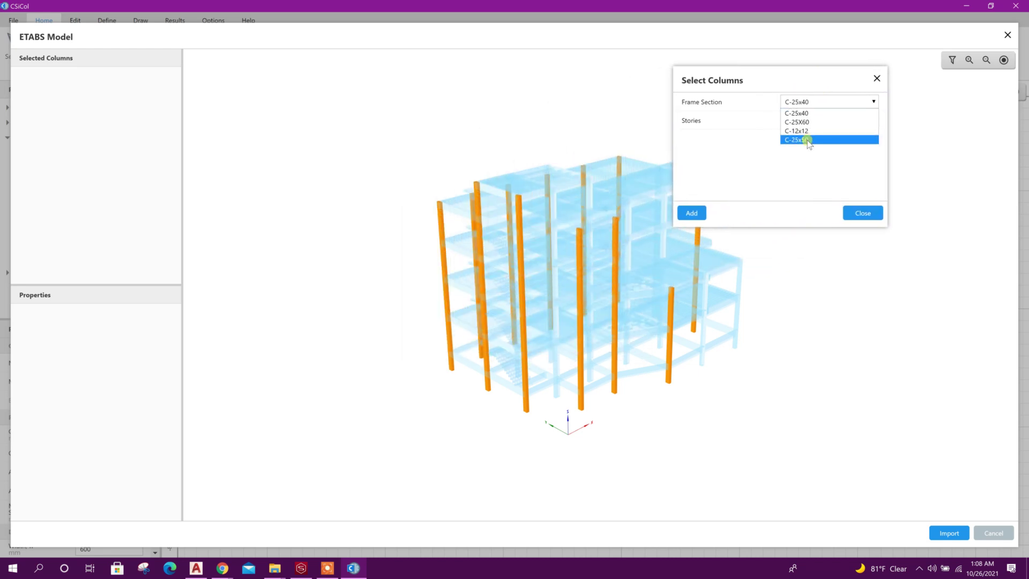
{"action": "left_click", "coordinate": [816, 81]}
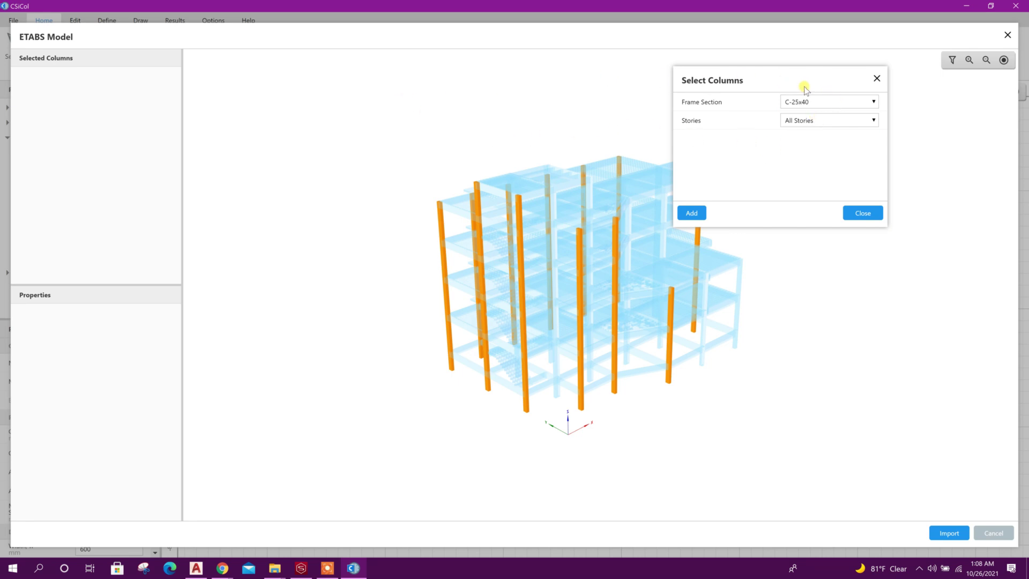
{"action": "left_click", "coordinate": [822, 104]}
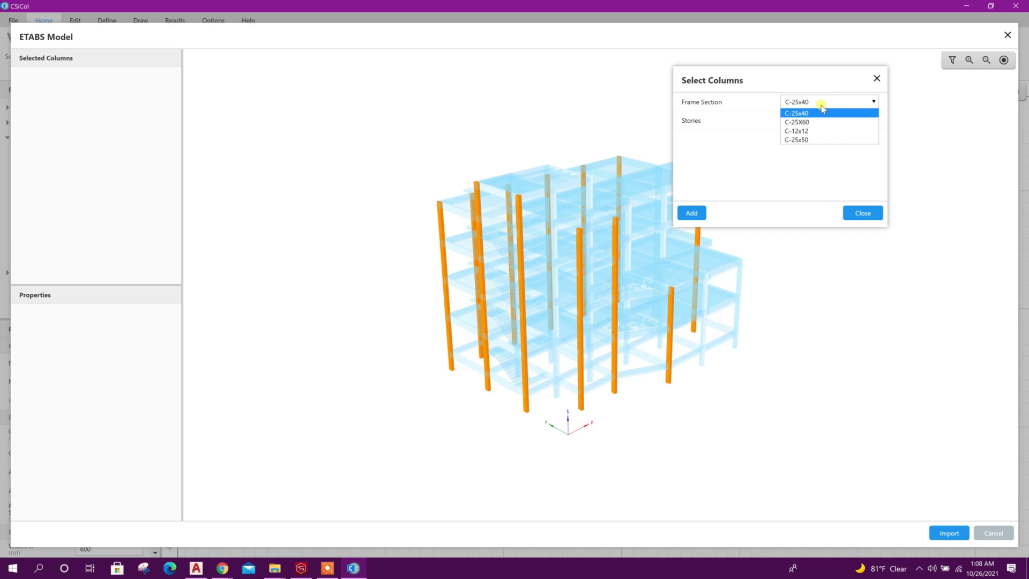
{"action": "left_click", "coordinate": [821, 105]}
{"action": "left_click", "coordinate": [820, 105]}
{"action": "left_click", "coordinate": [806, 113]}
{"action": "left_click", "coordinate": [827, 121]}
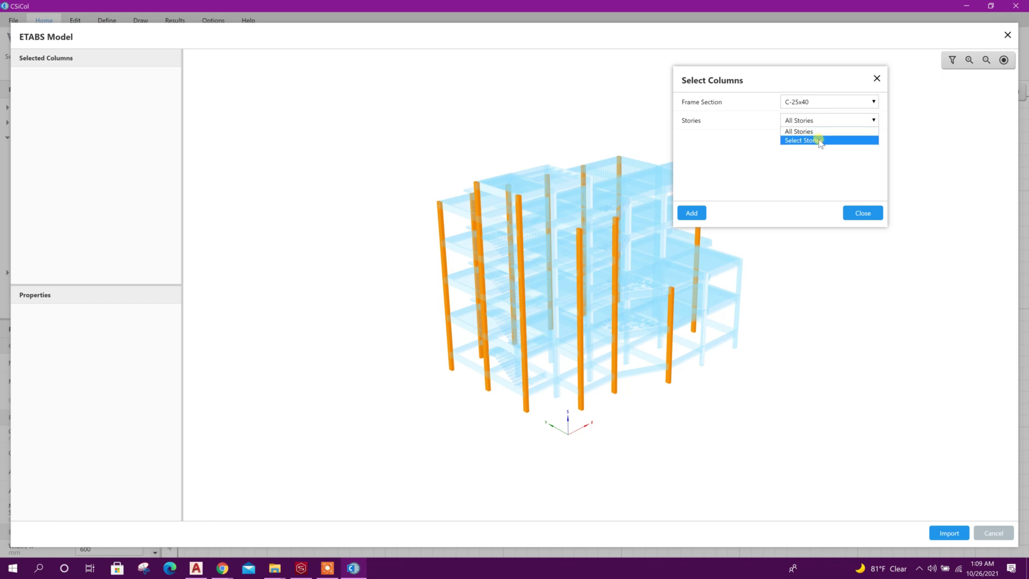
{"action": "left_click", "coordinate": [819, 140]}
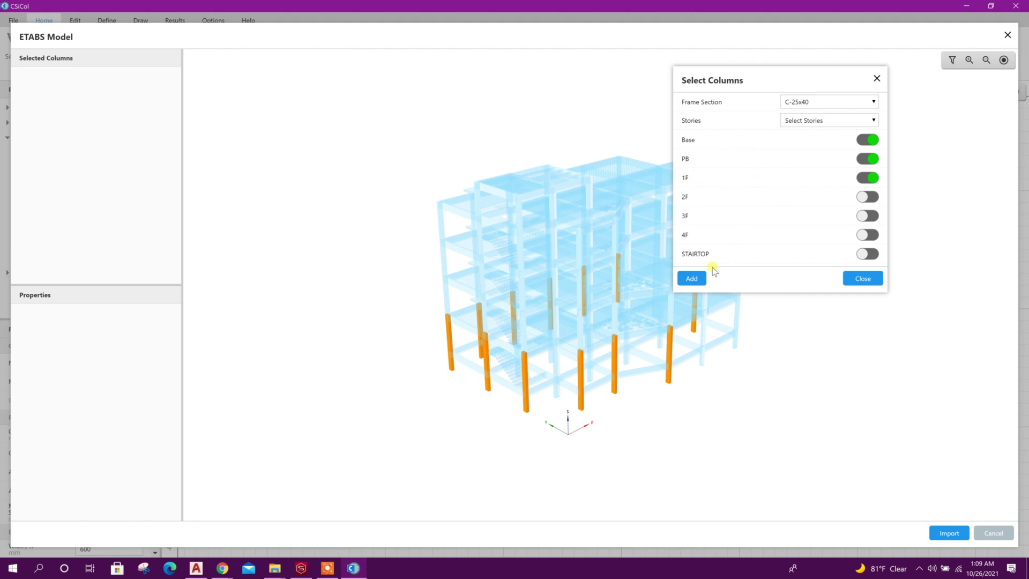
Add the C-25x40 columns, then the C-25X60 columns on stories Base, PB and 1F
{"action": "left_click", "coordinate": [692, 278]}
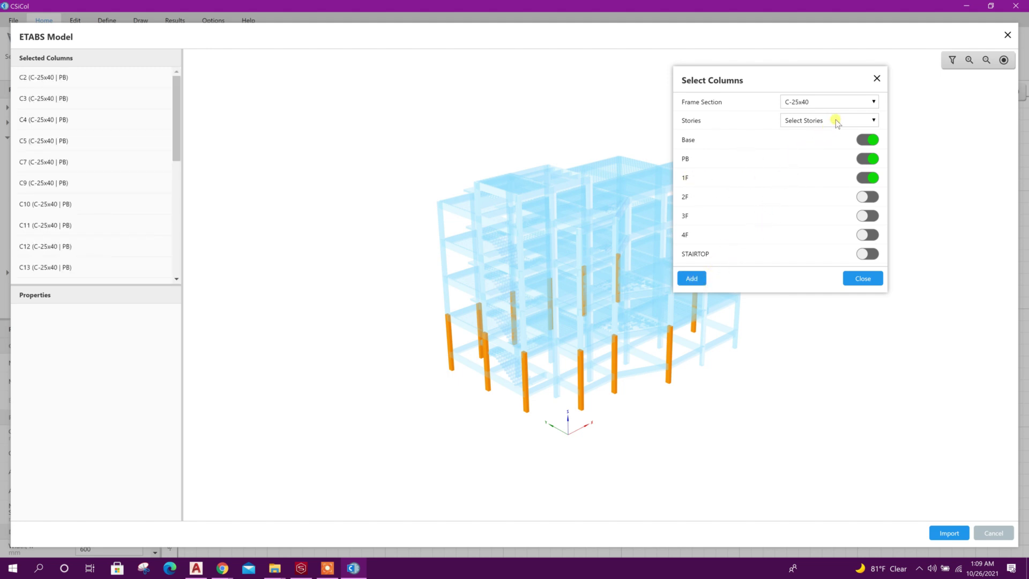
{"action": "left_click", "coordinate": [854, 101]}
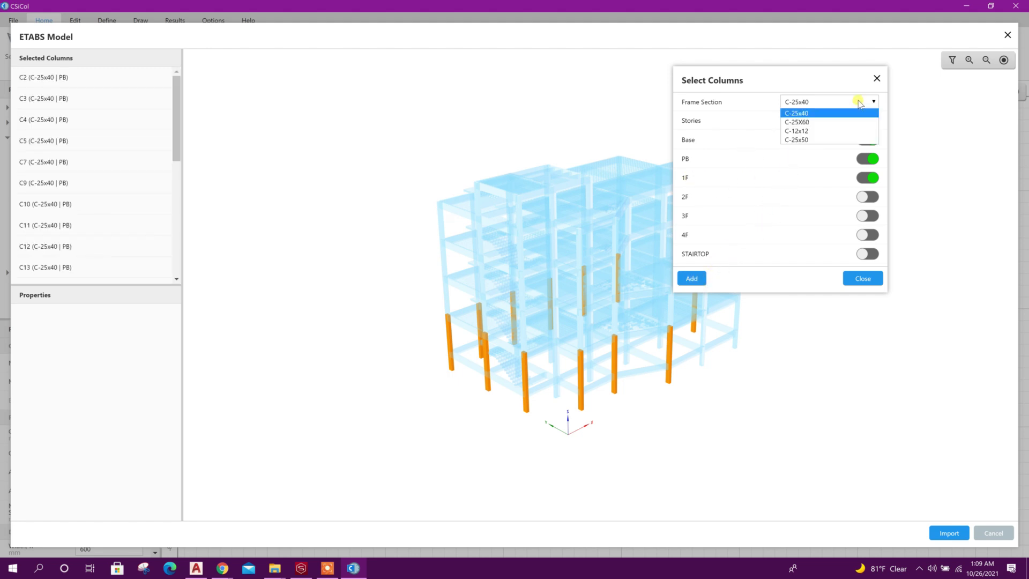
{"action": "left_click", "coordinate": [839, 122]}
{"action": "left_click", "coordinate": [839, 121]}
{"action": "left_click", "coordinate": [822, 139]}
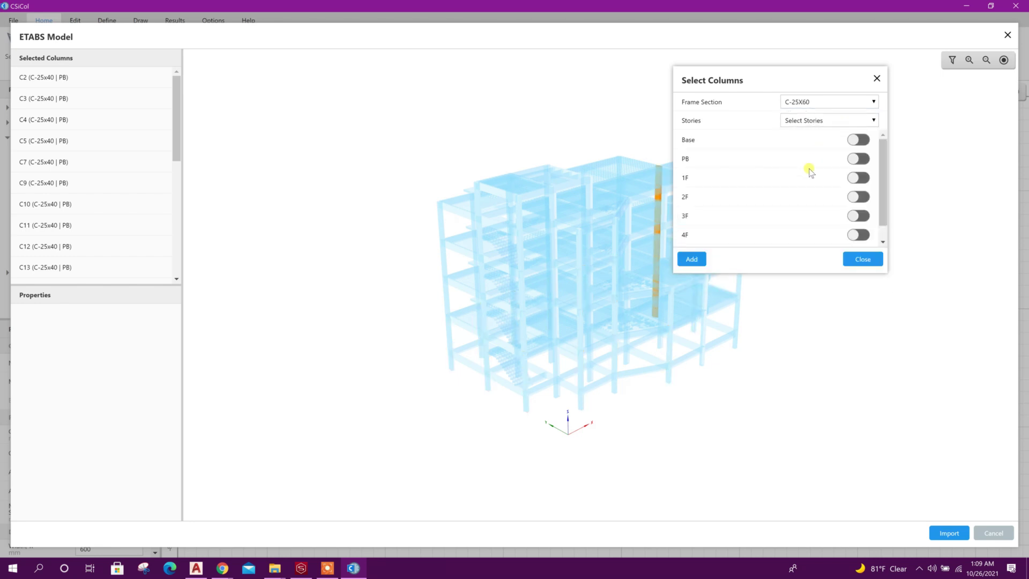
{"action": "left_click", "coordinate": [857, 140]}
{"action": "left_click", "coordinate": [857, 159]}
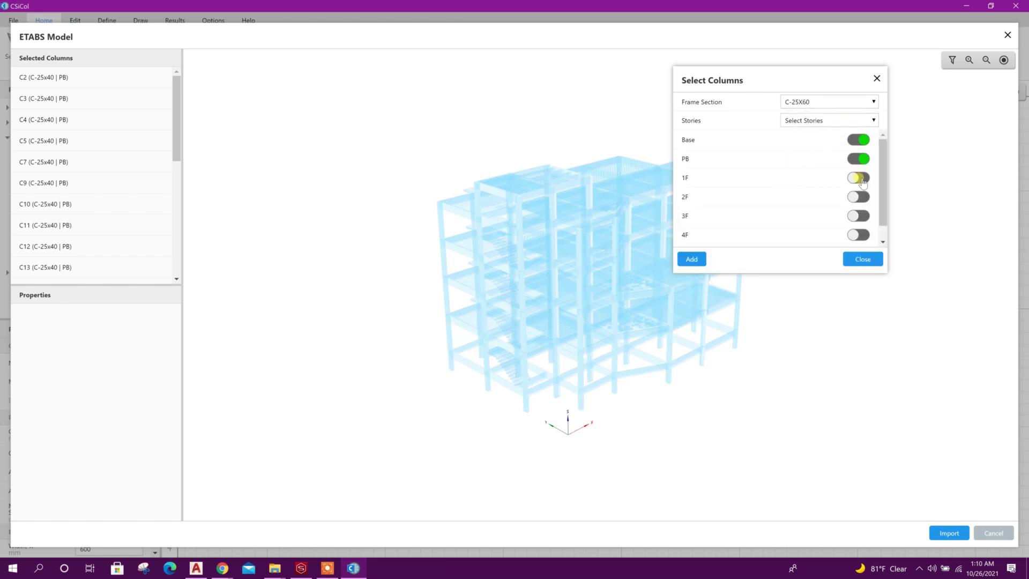
{"action": "left_click", "coordinate": [859, 178]}
{"action": "left_click", "coordinate": [694, 260]}
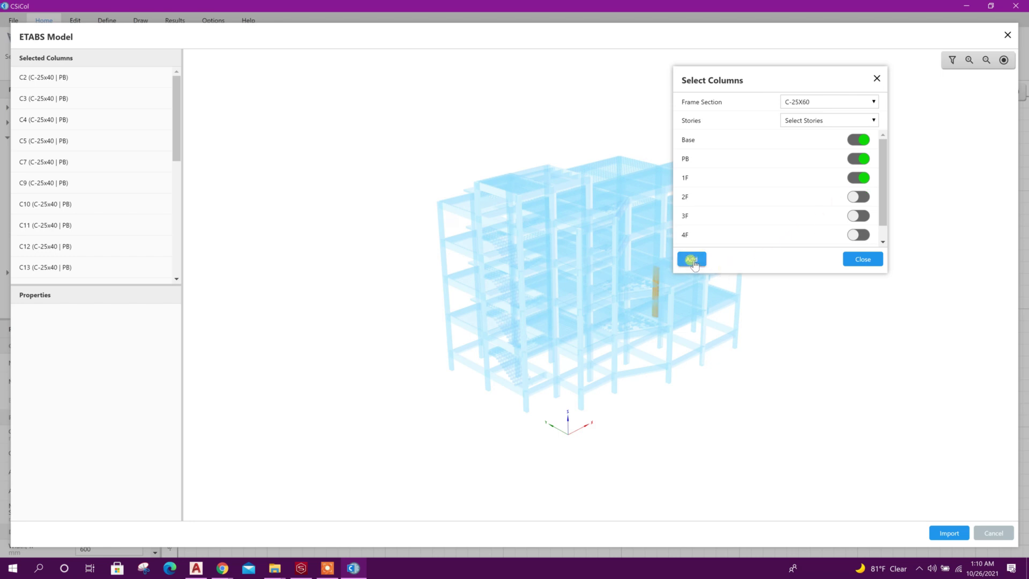
Add the C-12x12 columns from the Base, PB and 1F stories
{"action": "left_click", "coordinate": [848, 103]}
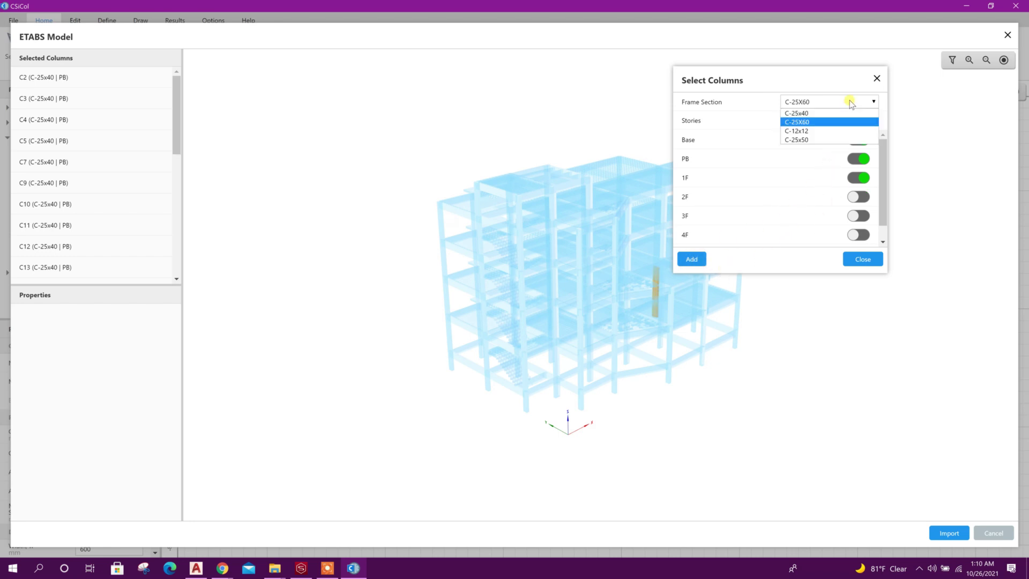
{"action": "left_click", "coordinate": [825, 131]}
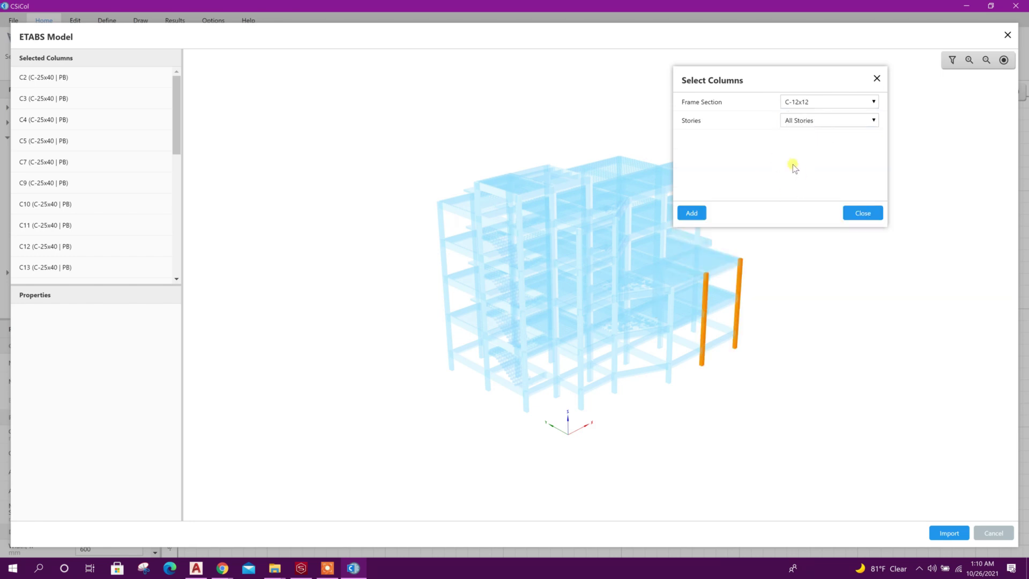
{"action": "left_click", "coordinate": [829, 120]}
{"action": "left_click", "coordinate": [814, 141]}
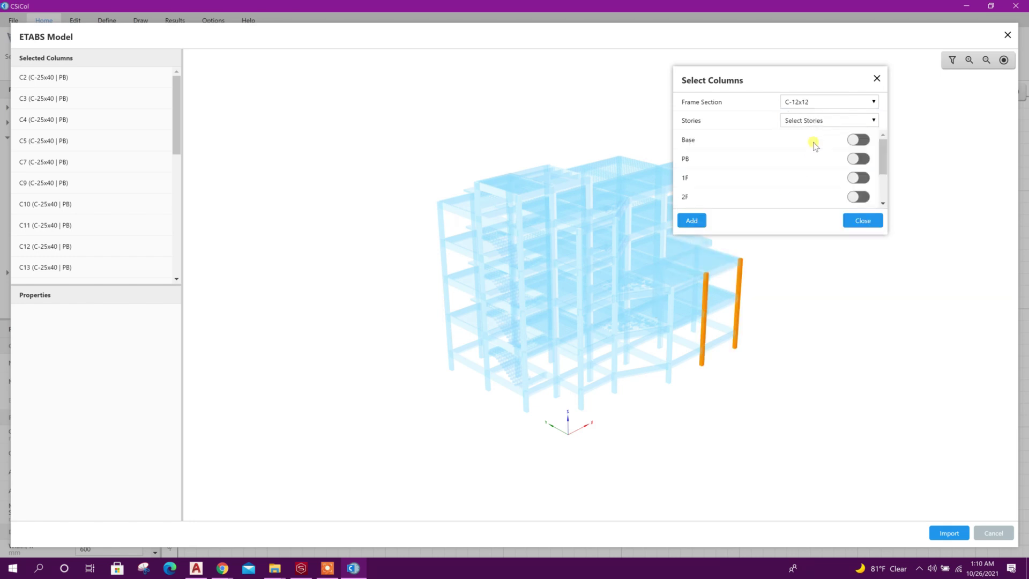
{"action": "left_click", "coordinate": [859, 140]}
{"action": "left_click", "coordinate": [860, 159]}
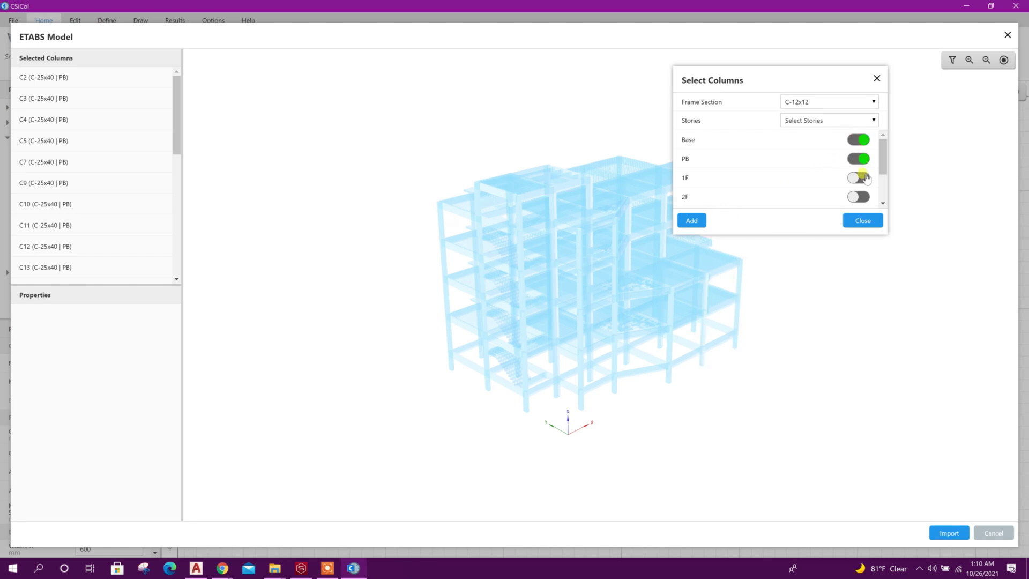
{"action": "left_click", "coordinate": [859, 178]}
{"action": "left_click", "coordinate": [691, 224]}
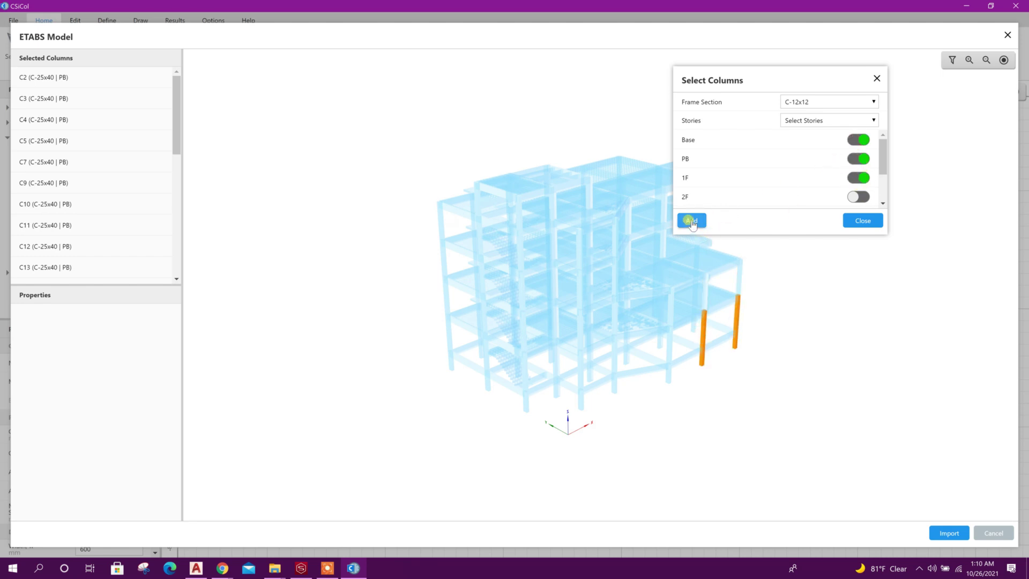
Add the C-25x50 columns from the Base, PB and 1F stories
{"action": "left_click", "coordinate": [831, 102]}
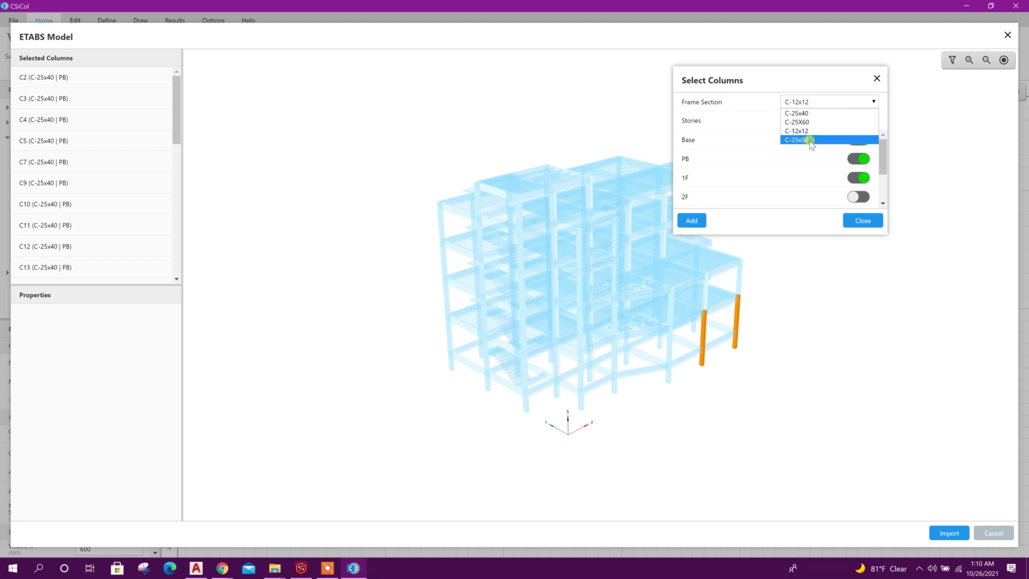
{"action": "left_click", "coordinate": [811, 141]}
{"action": "left_click", "coordinate": [818, 121]}
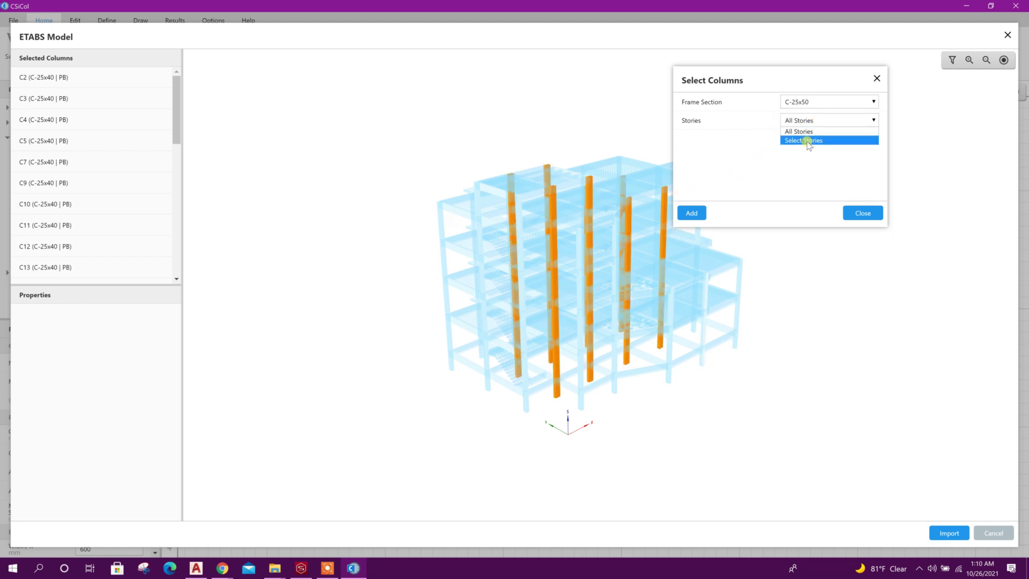
{"action": "left_click", "coordinate": [807, 140]}
{"action": "left_click", "coordinate": [867, 140]}
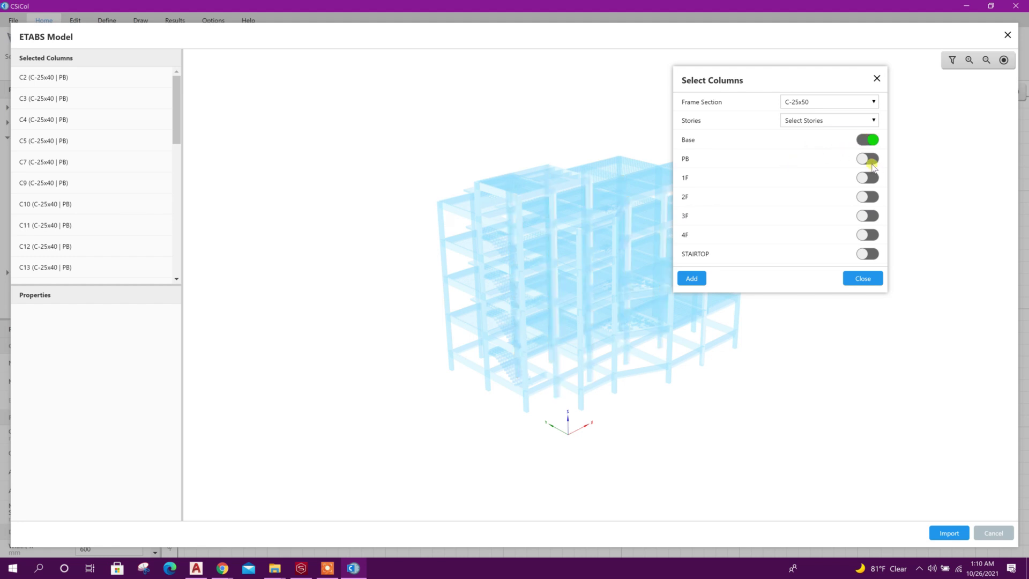
{"action": "left_click", "coordinate": [869, 160]}
{"action": "left_click", "coordinate": [870, 178]}
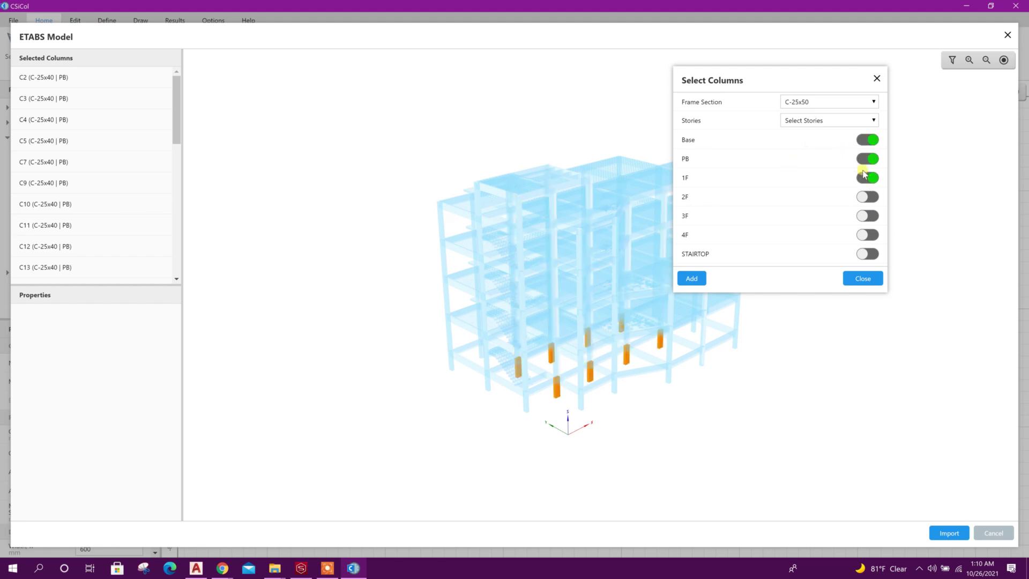
{"action": "left_click", "coordinate": [691, 279]}
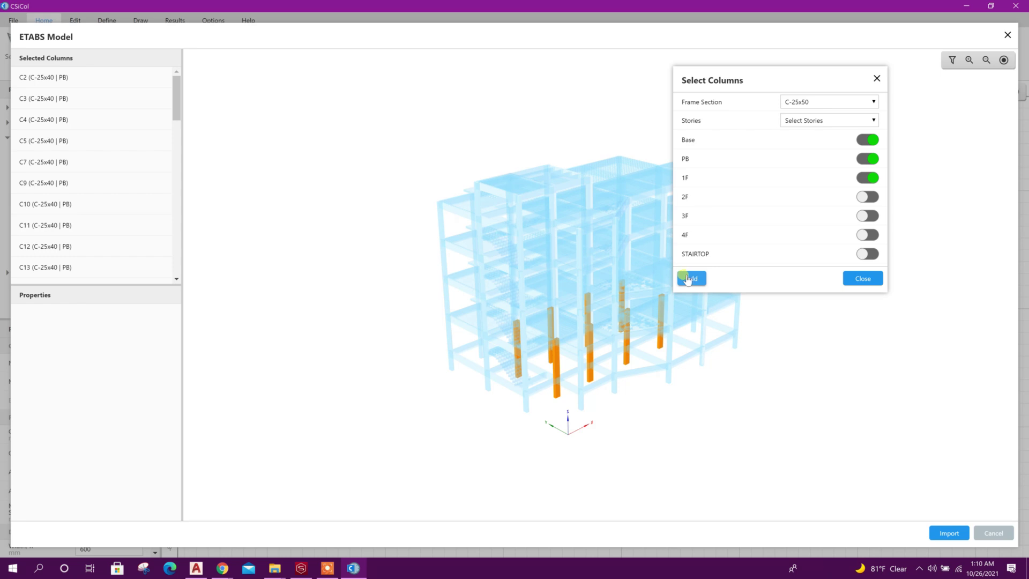
Import the 46 selected columns and scroll through the design Summary table
{"action": "left_click", "coordinate": [856, 278]}
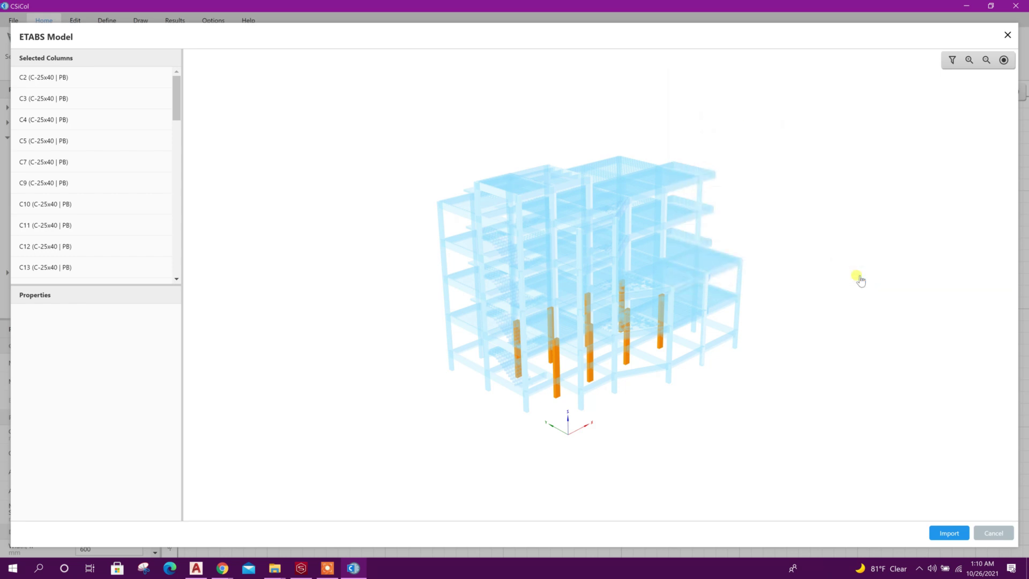
{"action": "left_click", "coordinate": [950, 533]}
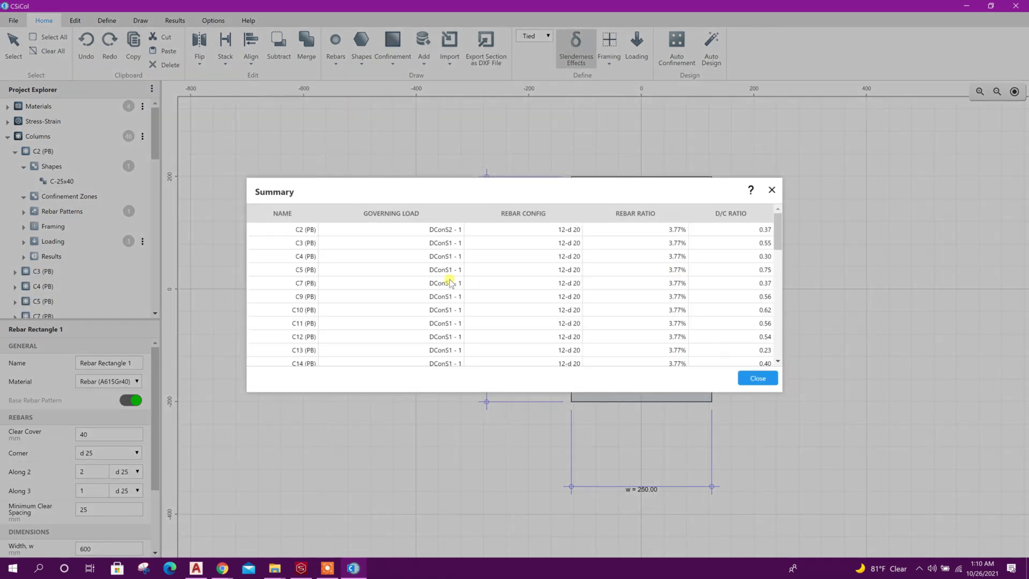
{"action": "left_click_drag", "start_coordinate": [778, 229], "coordinate": [781, 366]}
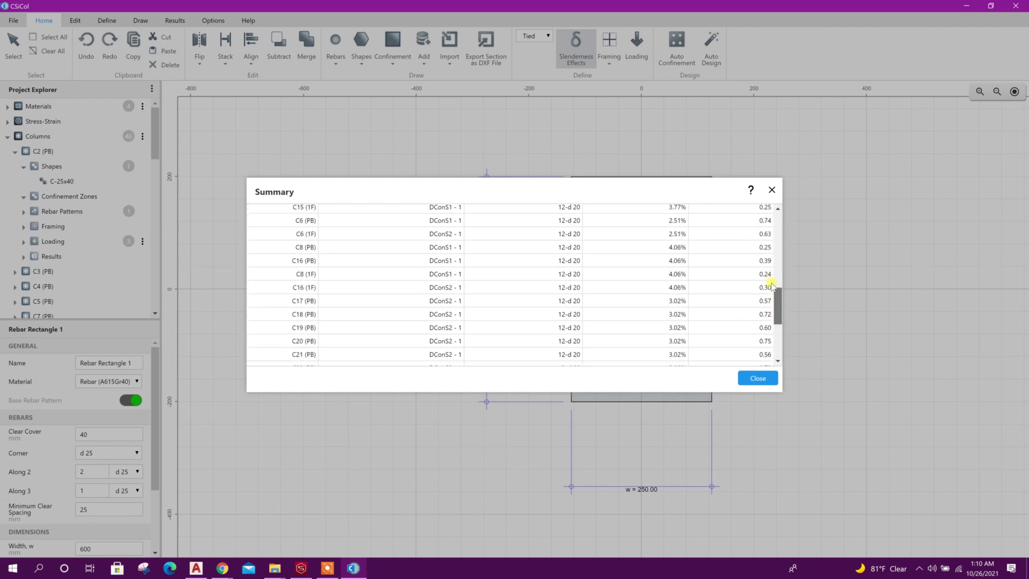
{"action": "left_click_drag", "start_coordinate": [771, 284], "coordinate": [782, 211]}
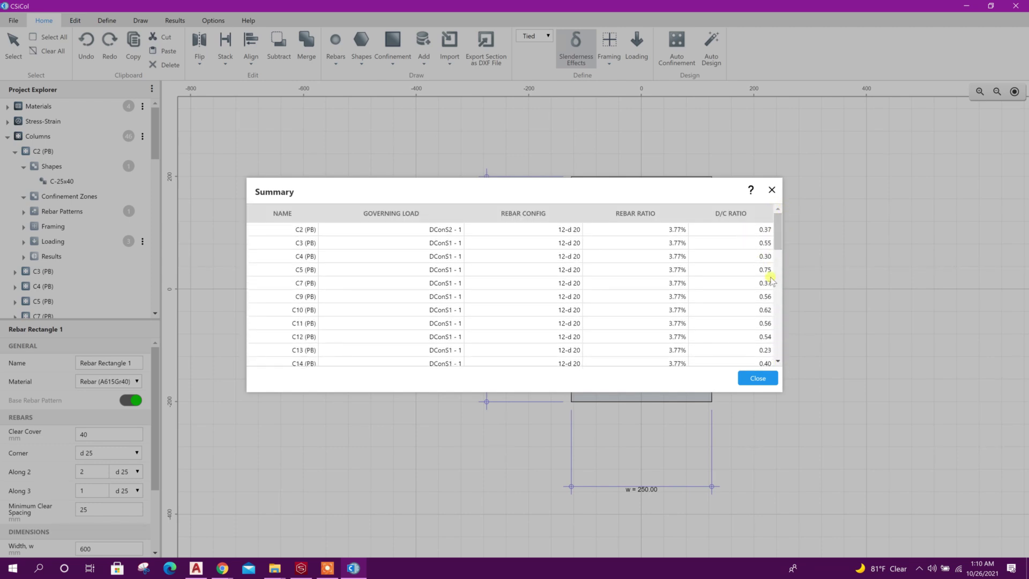
Close the design summary and clear the rebar selection in the section view
{"action": "left_click", "coordinate": [752, 377]}
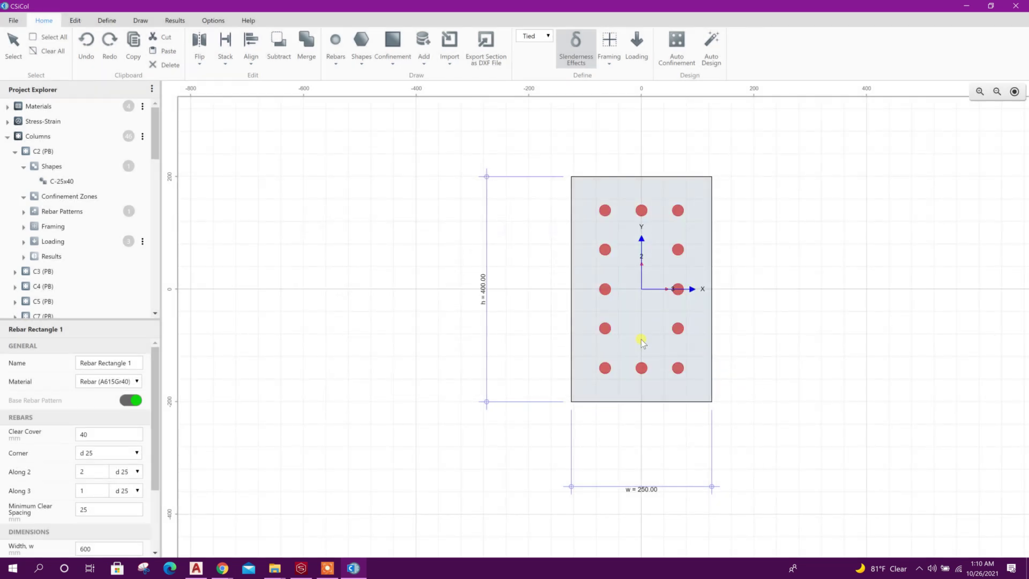
{"action": "left_click", "coordinate": [354, 252]}
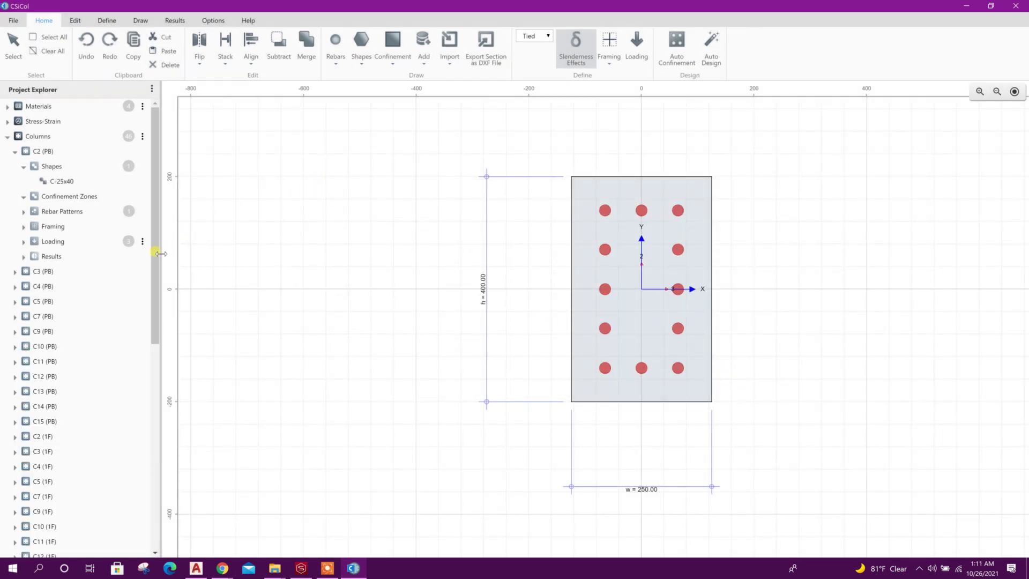
{"action": "mouse_move", "coordinate": [158, 253]}
{"action": "left_mouse_down"}
{"action": "mouse_move", "coordinate": [149, 381]}
{"action": "mouse_move", "coordinate": [165, 471]}
{"action": "mouse_move", "coordinate": [156, 236]}
{"action": "left_mouse_up"}
{"action": "scroll", "coordinate": [51, 368], "scroll_direction": "down", "scroll_amount": 4}
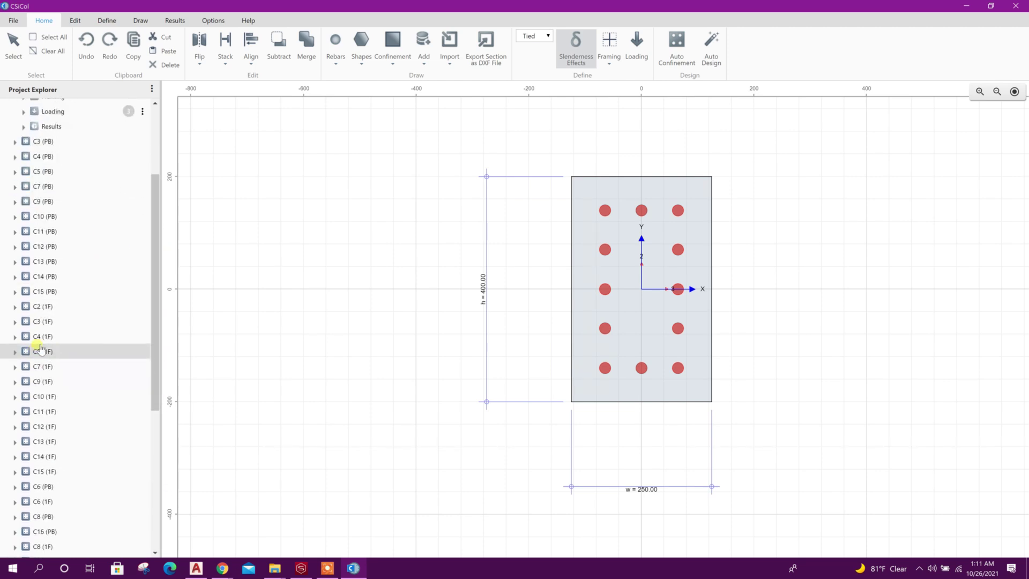
Select C3 (1F)'s confinement zones and auto-generate a 150 x 300 confinement rectangle
{"action": "double_click", "coordinate": [55, 323]}
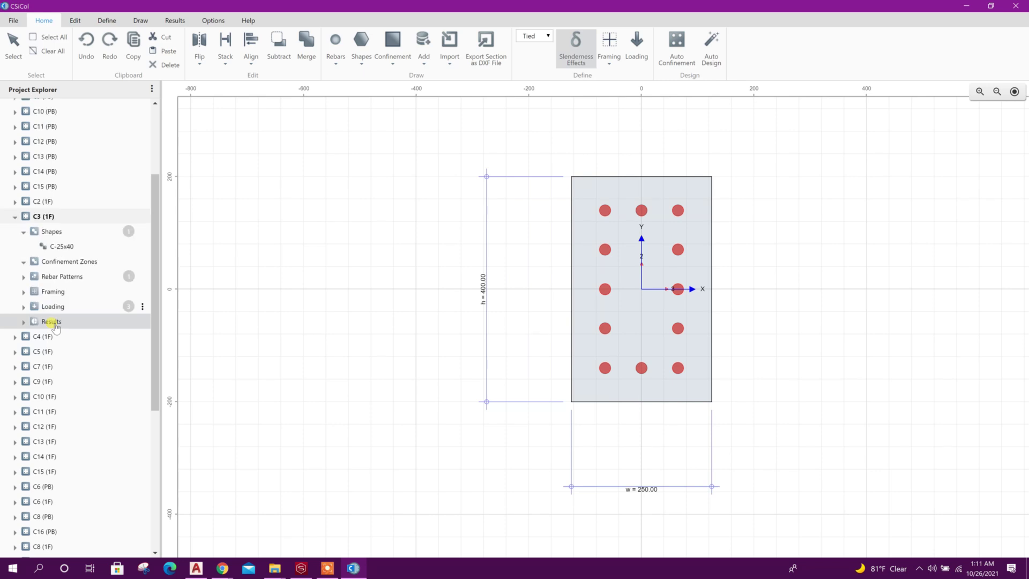
{"action": "left_click", "coordinate": [70, 246]}
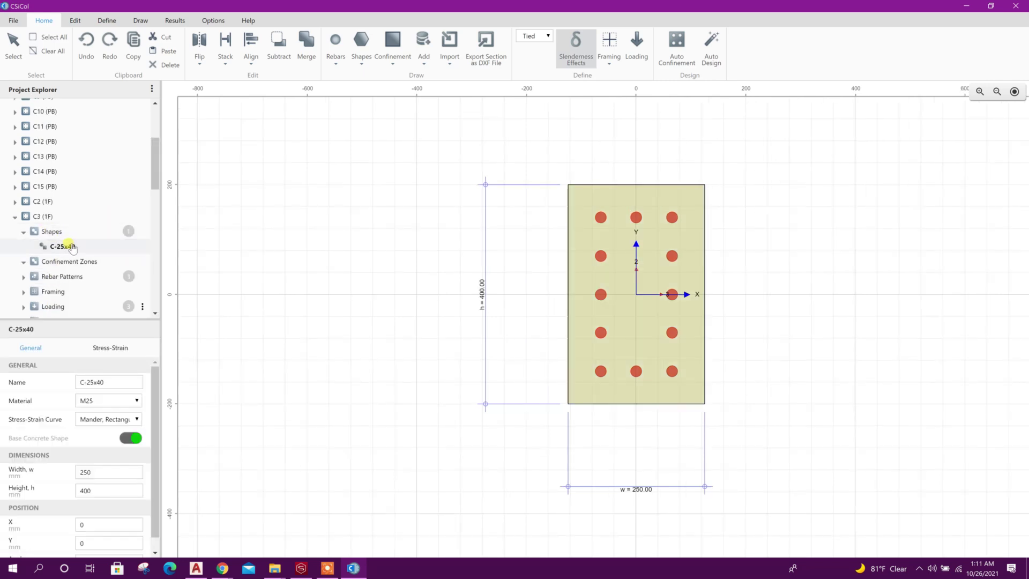
{"action": "left_click", "coordinate": [71, 262]}
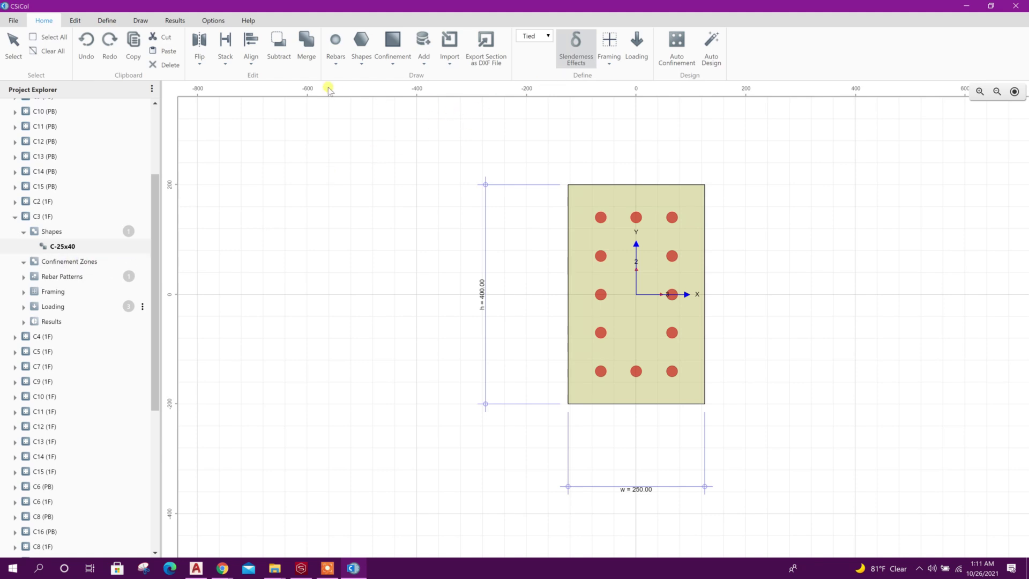
{"action": "left_click", "coordinate": [395, 66]}
{"action": "left_click", "coordinate": [403, 81]}
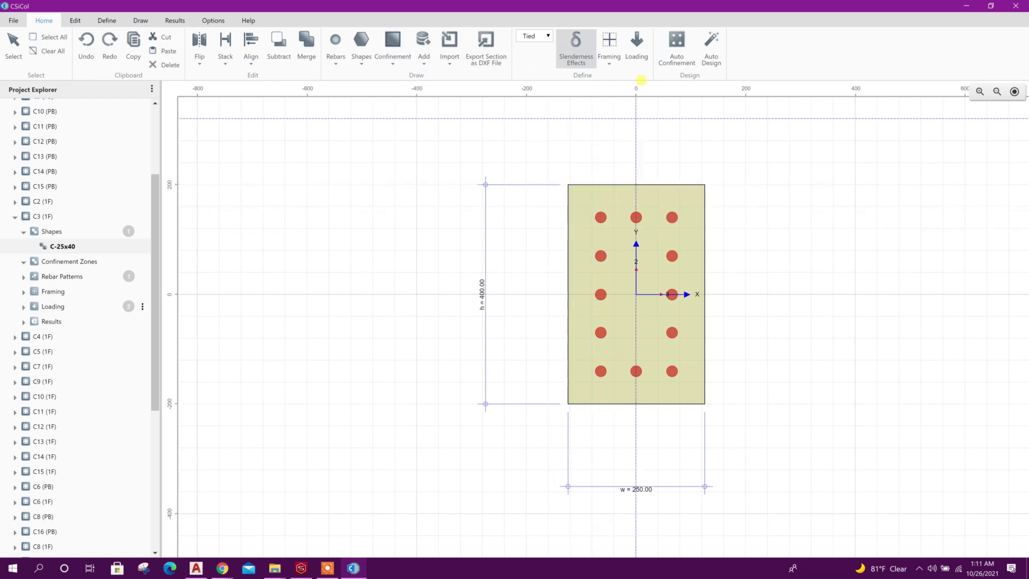
{"action": "left_click", "coordinate": [678, 53]}
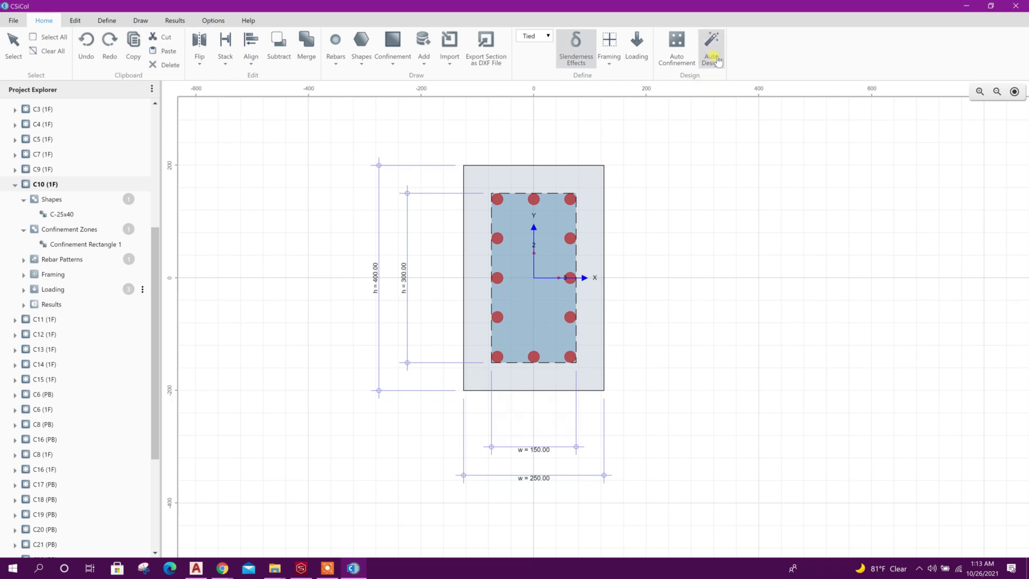
Open the interaction diagram for column C10 (1F) from the Results tools
{"action": "left_click", "coordinate": [172, 20]}
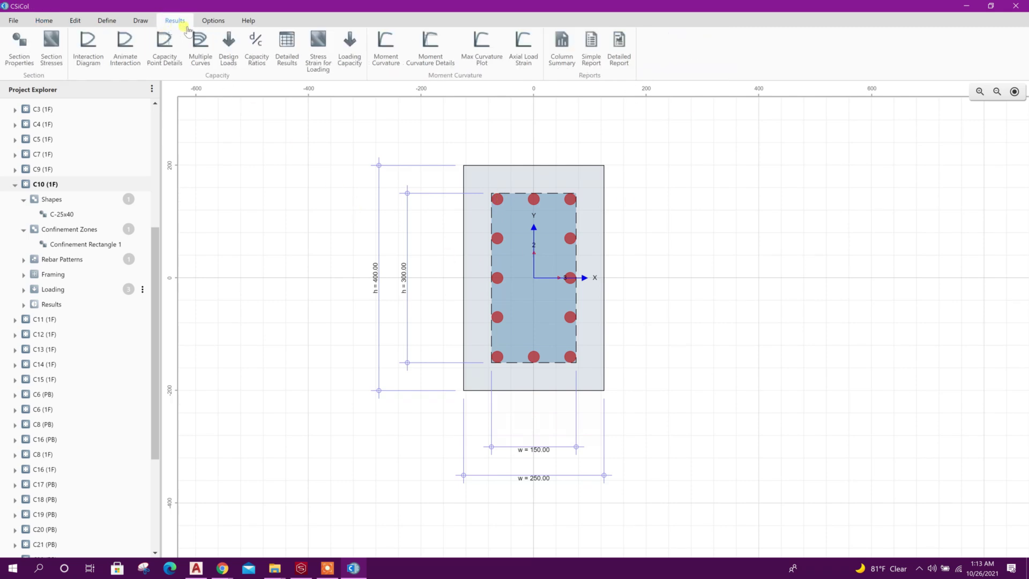
{"action": "left_click", "coordinate": [51, 43]}
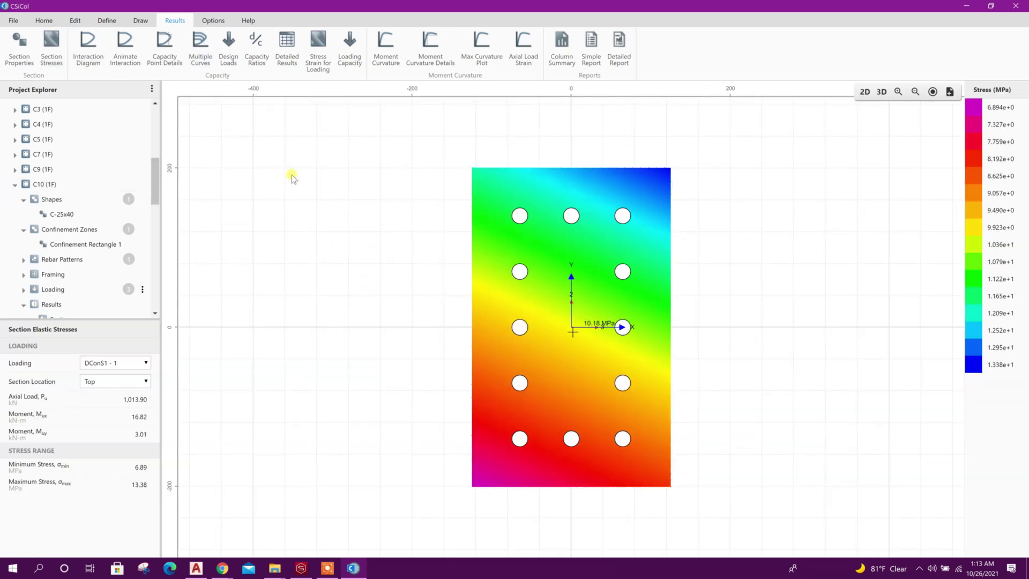
{"action": "left_click", "coordinate": [90, 58]}
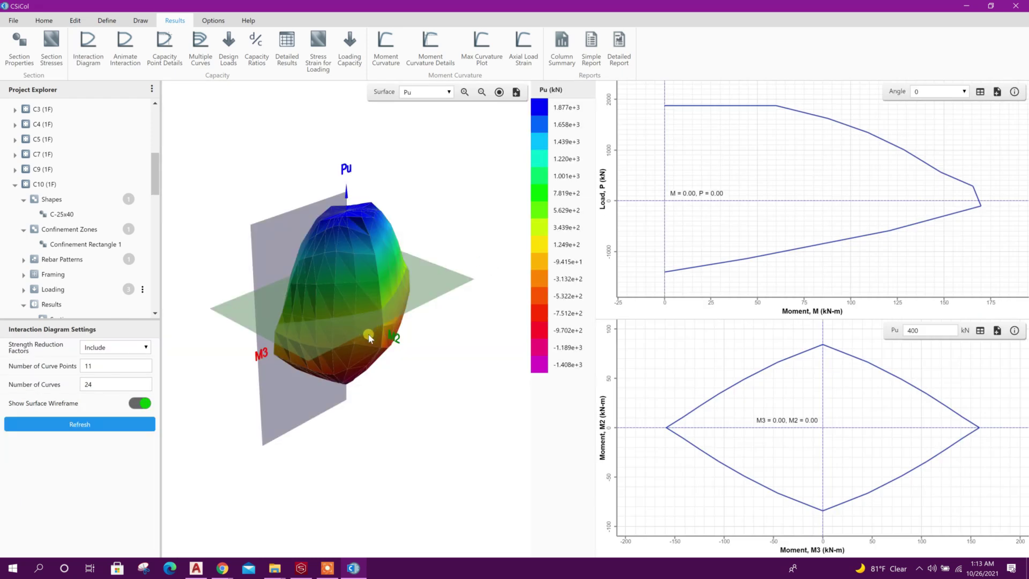
Rotate the 3-D capacity surface and colour it by M2 moment
{"action": "mouse_move", "coordinate": [360, 331]}
{"action": "left_mouse_down"}
{"action": "mouse_move", "coordinate": [449, 298]}
{"action": "mouse_move", "coordinate": [332, 326]}
{"action": "mouse_move", "coordinate": [355, 339]}
{"action": "left_mouse_up"}
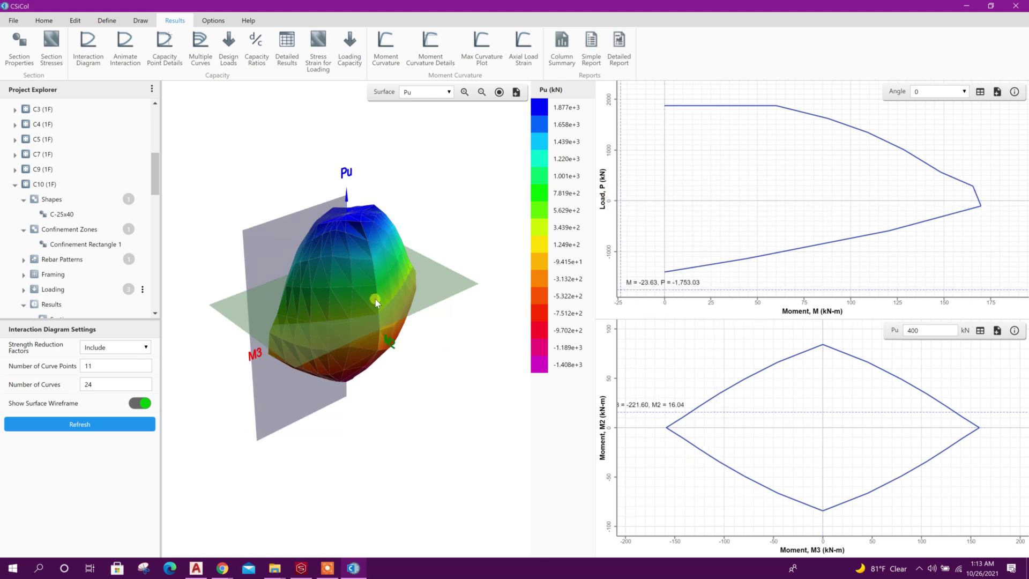
{"action": "left_click_drag", "start_coordinate": [395, 317], "coordinate": [392, 197]}
{"action": "left_click", "coordinate": [442, 93]}
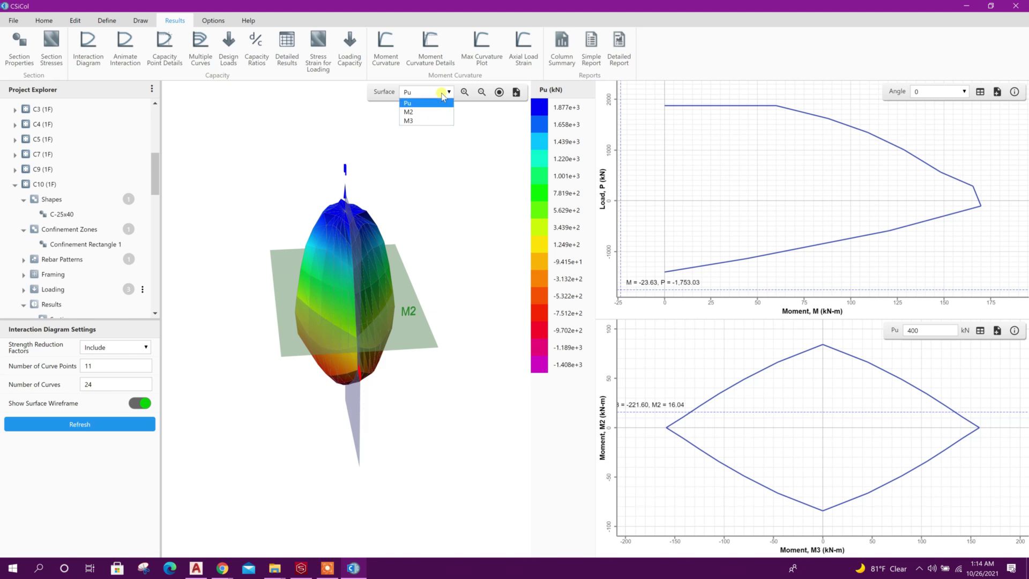
{"action": "left_click", "coordinate": [428, 120]}
{"action": "left_click", "coordinate": [439, 92]}
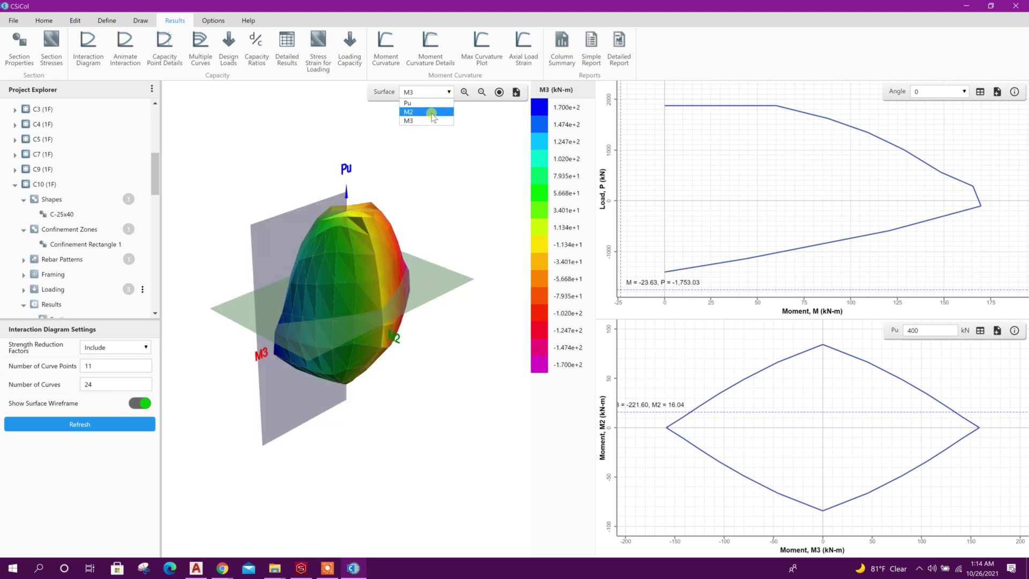
{"action": "left_click", "coordinate": [430, 112]}
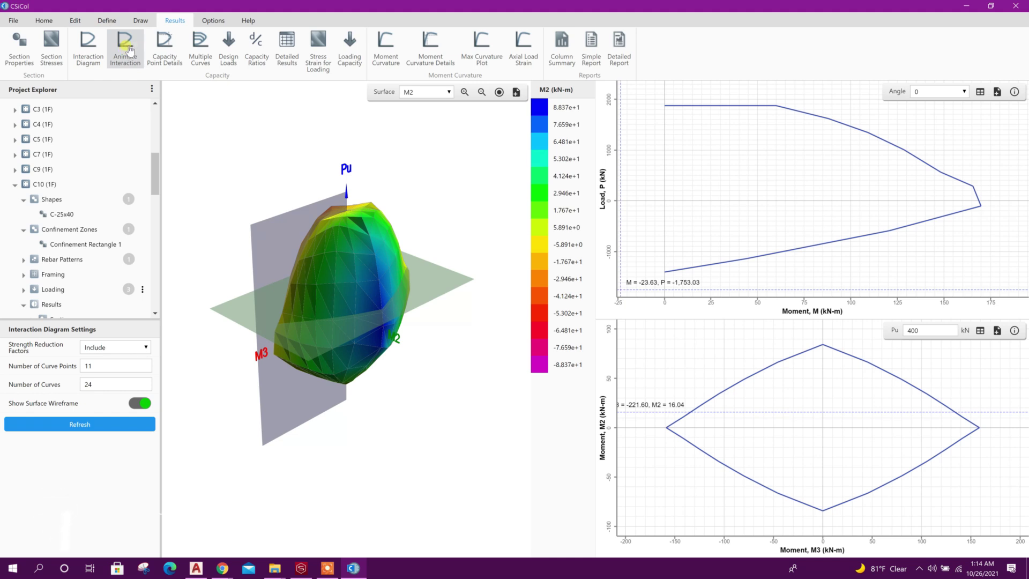
Play C10 (1F)'s interaction animation and stop it after it has run
{"action": "left_click", "coordinate": [128, 48]}
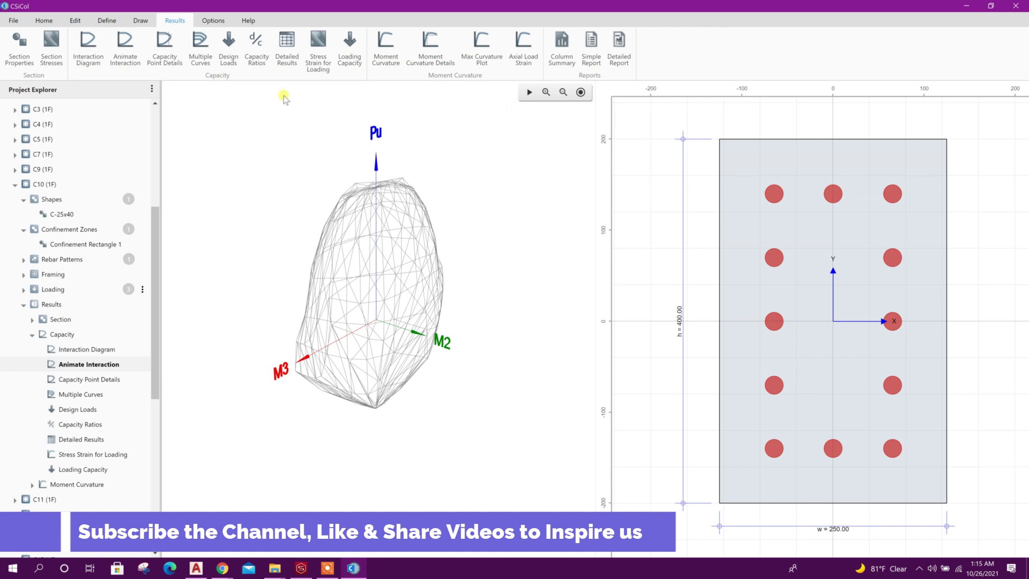
{"action": "left_click", "coordinate": [529, 95]}
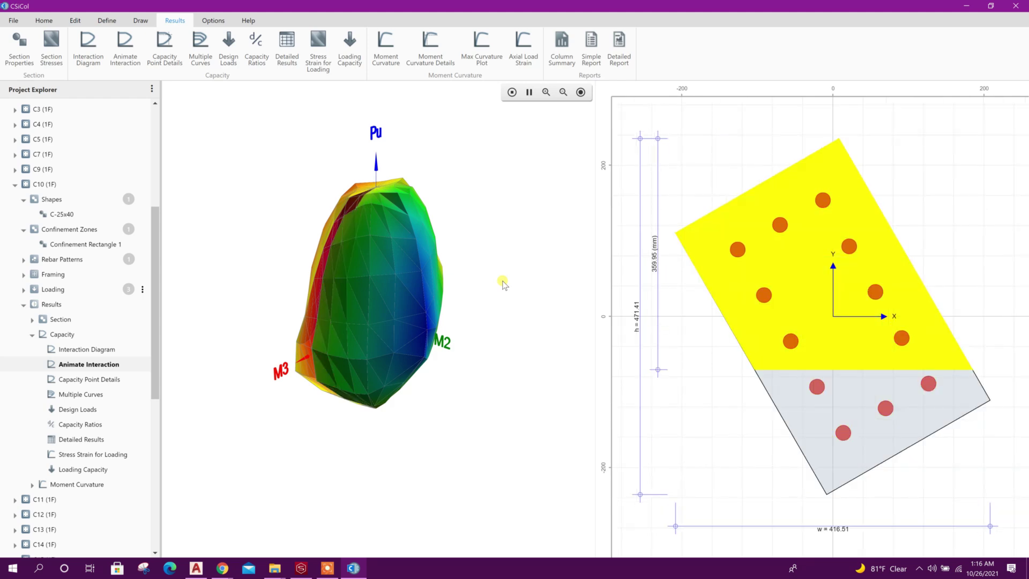
{"action": "left_click", "coordinate": [528, 92]}
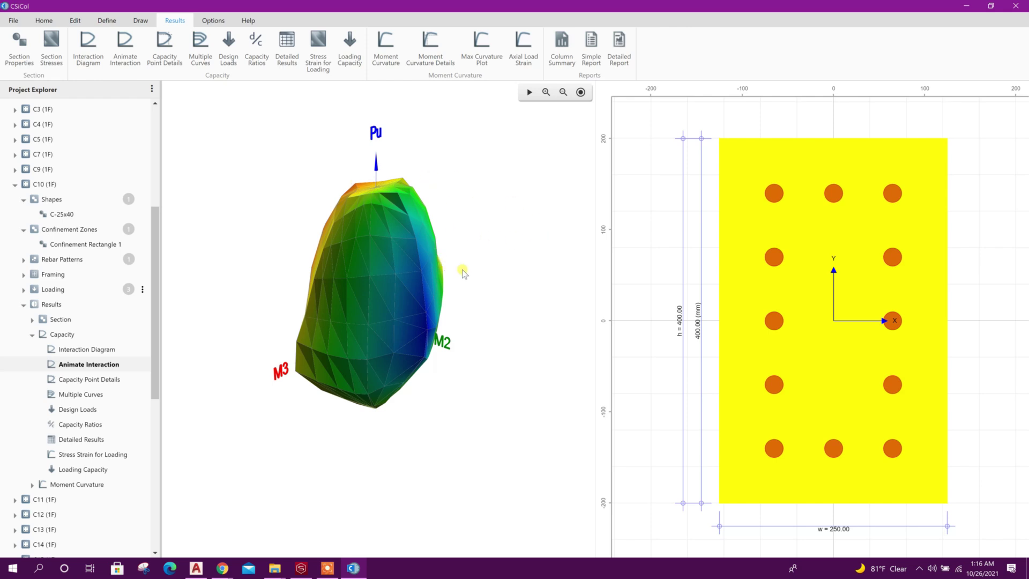
Show capacity point details, cycling the section display through bar stress, concrete strain, bar strain
{"action": "left_click", "coordinate": [176, 65]}
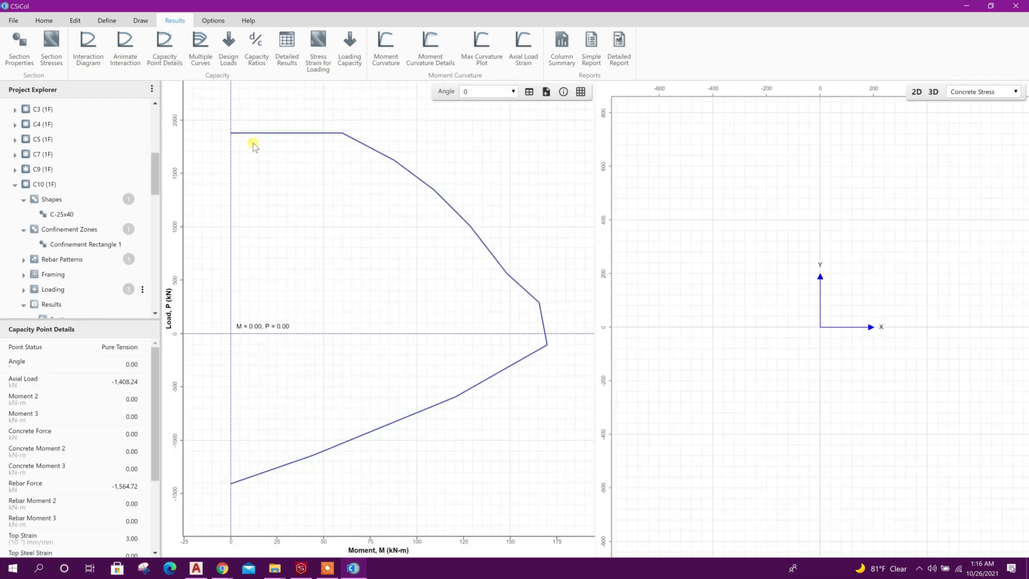
{"action": "left_click", "coordinate": [253, 143]}
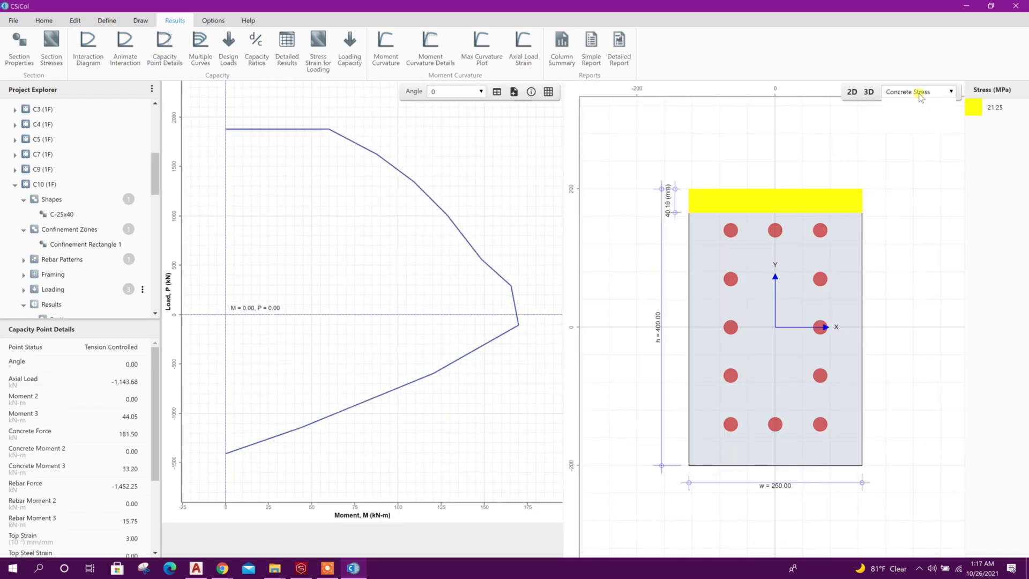
{"action": "left_click", "coordinate": [918, 92]}
{"action": "left_click", "coordinate": [919, 114]}
{"action": "left_click", "coordinate": [932, 91]}
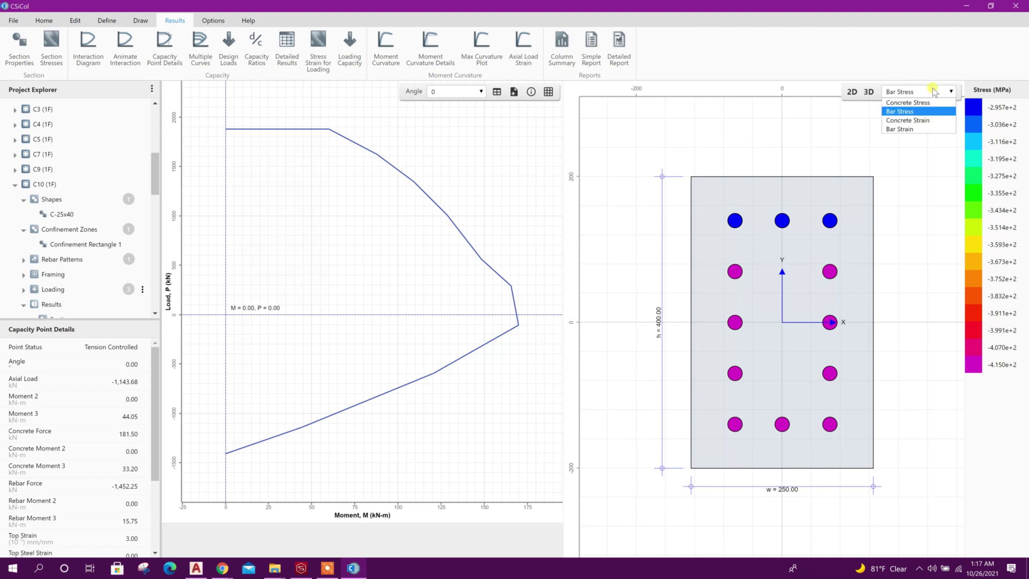
{"action": "left_click", "coordinate": [920, 121]}
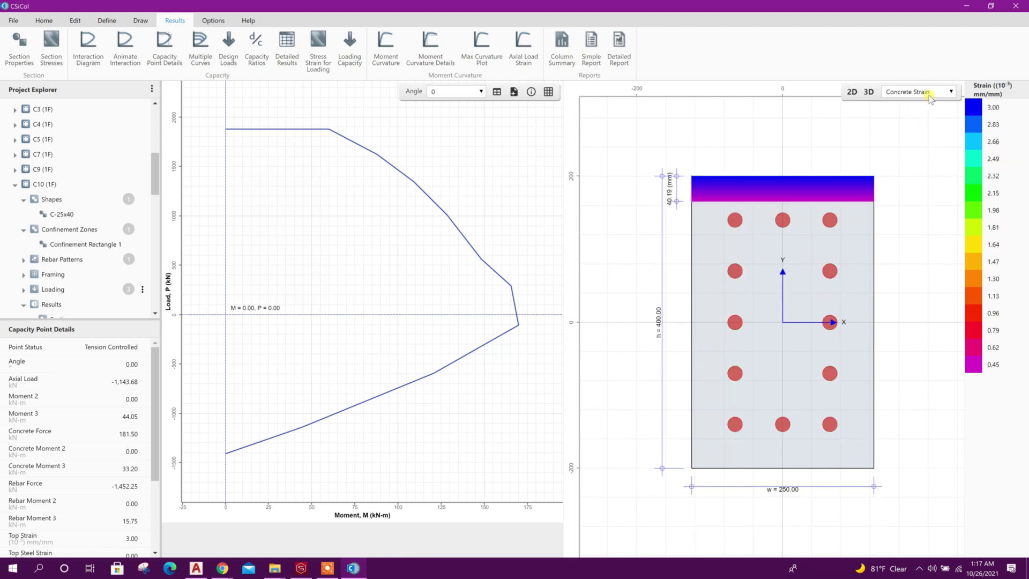
{"action": "left_click", "coordinate": [930, 96]}
{"action": "left_click", "coordinate": [915, 130]}
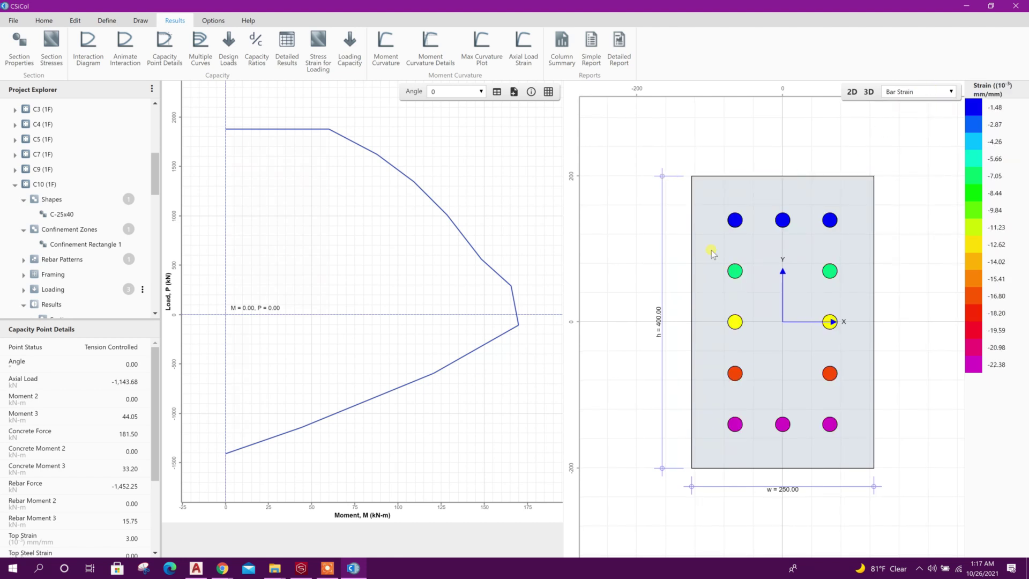
Step the angle through 15°, 30°, 45° to 60° and inspect the P = 991.72 kN point
{"action": "left_click", "coordinate": [482, 92]}
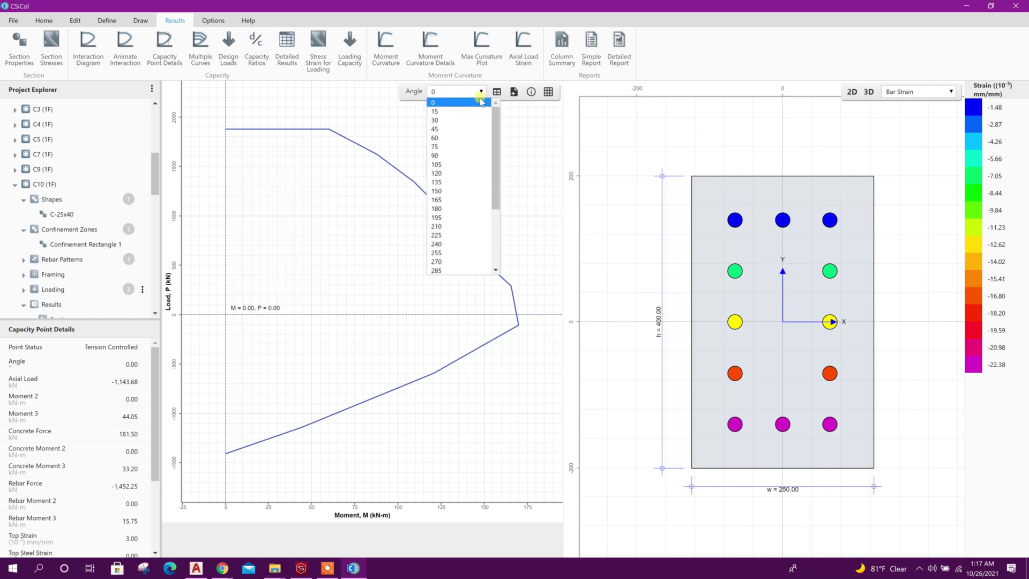
{"action": "left_click", "coordinate": [469, 109]}
{"action": "left_click", "coordinate": [475, 95]}
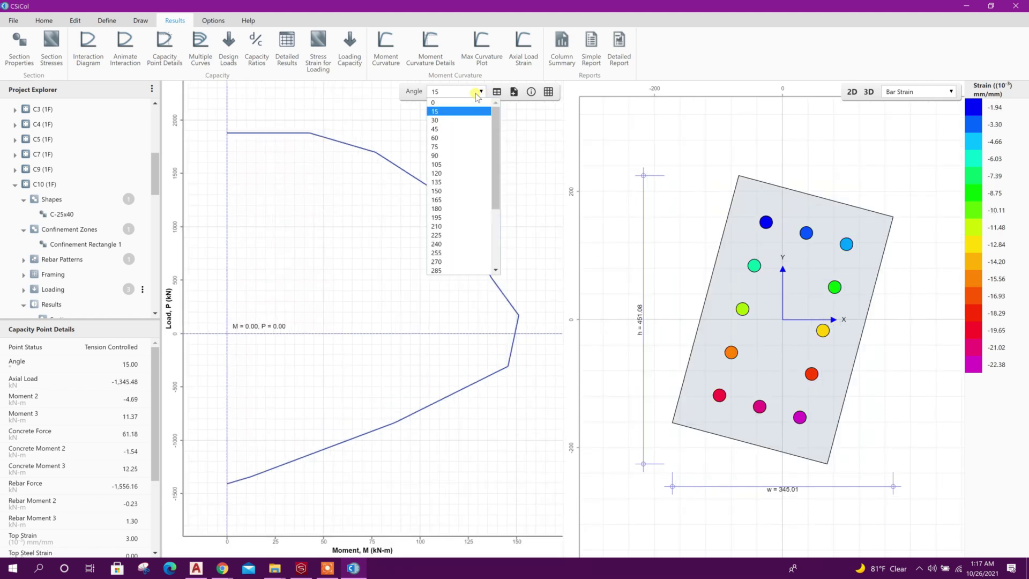
{"action": "left_click", "coordinate": [466, 123]}
{"action": "left_click", "coordinate": [471, 95]}
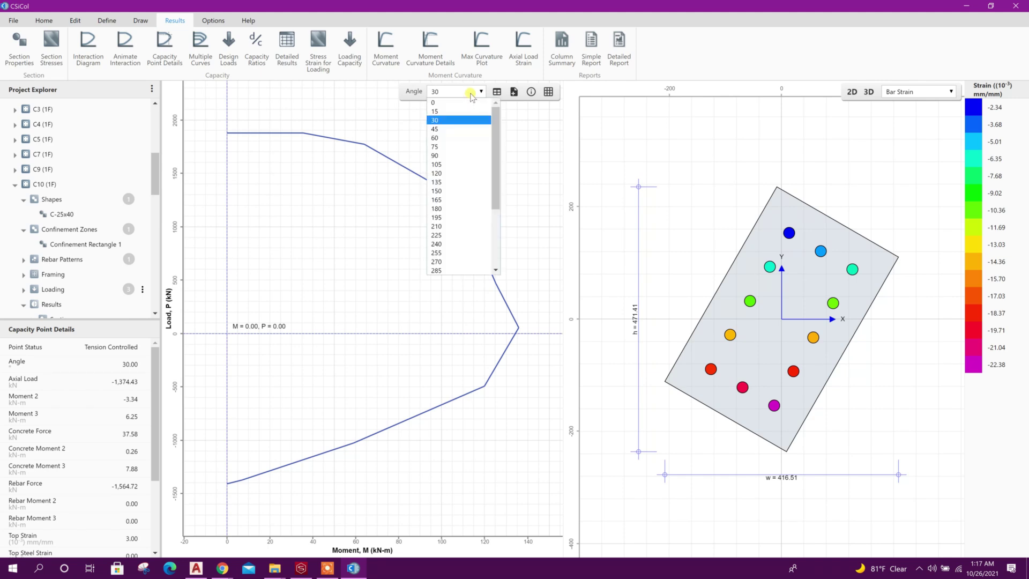
{"action": "left_click", "coordinate": [445, 129]}
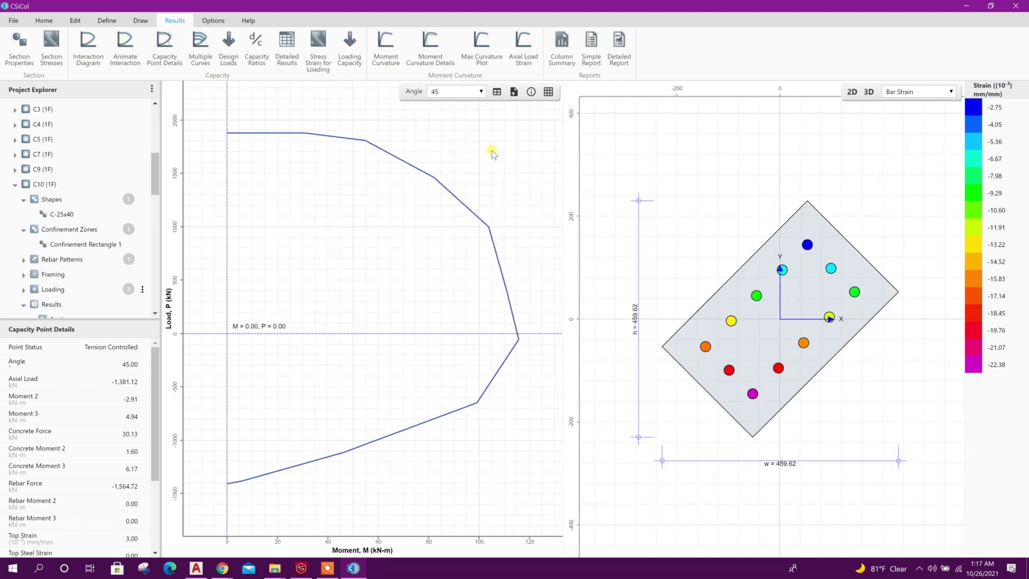
{"action": "left_click", "coordinate": [444, 89]}
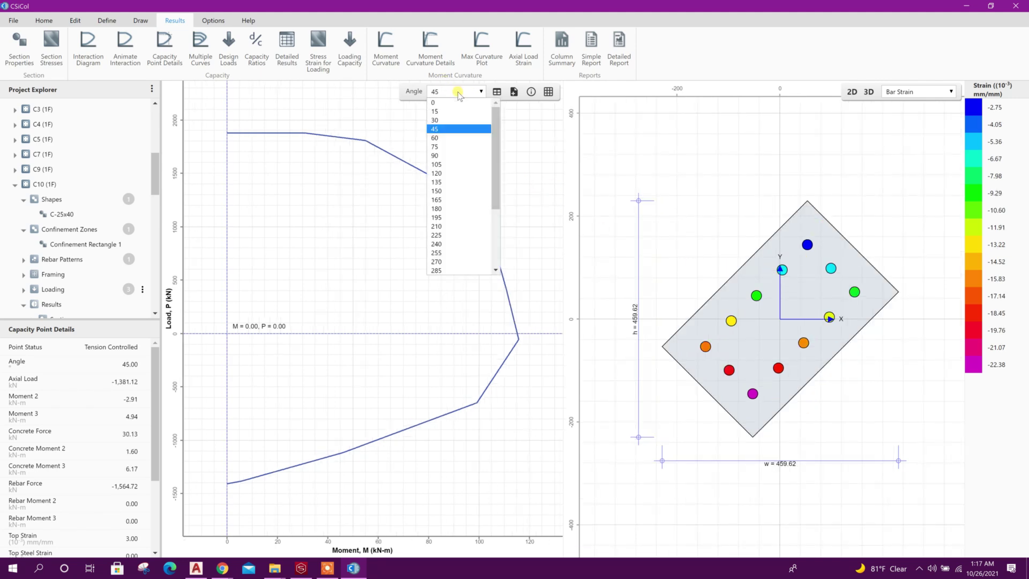
{"action": "left_click", "coordinate": [455, 142]}
{"action": "left_click", "coordinate": [485, 227]}
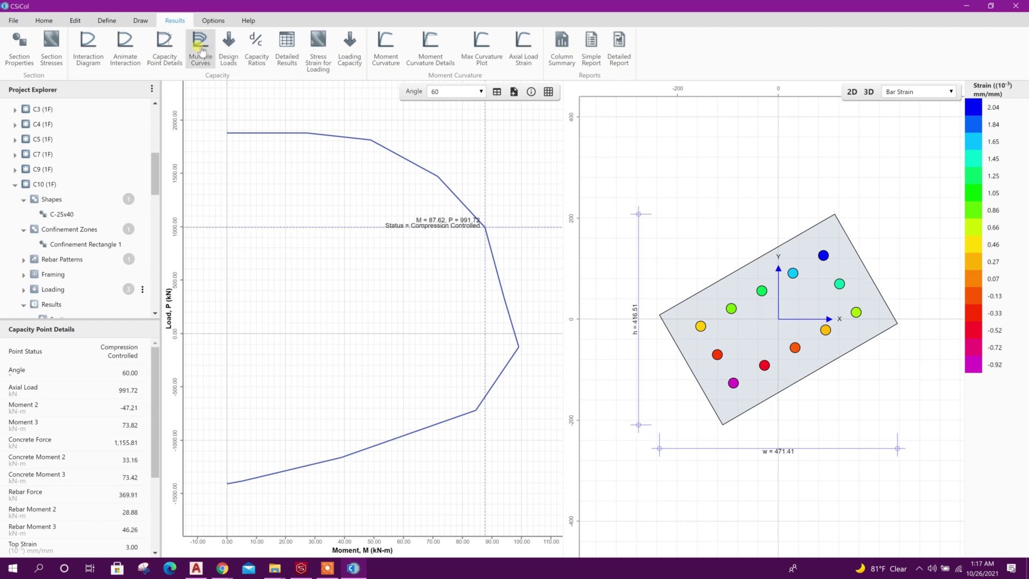
Compare five interaction curves for concrete strengths from 20 to 50 MPa, then close the comparison
{"action": "left_click", "coordinate": [200, 51]}
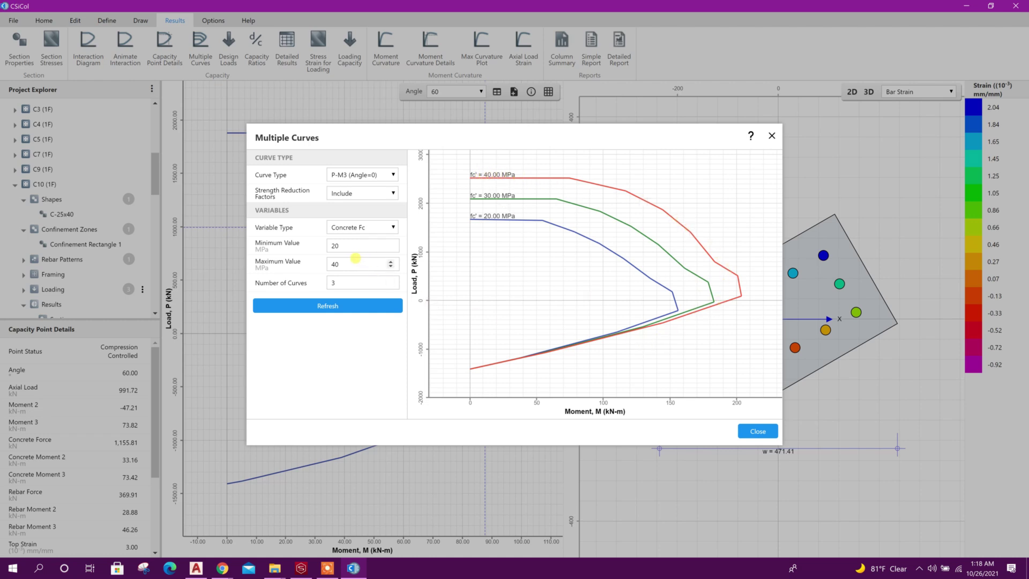
{"action": "left_click_drag", "start_coordinate": [345, 263], "coordinate": [318, 269]}
{"action": "left_click", "coordinate": [345, 246]}
{"action": "left_click", "coordinate": [351, 305]}
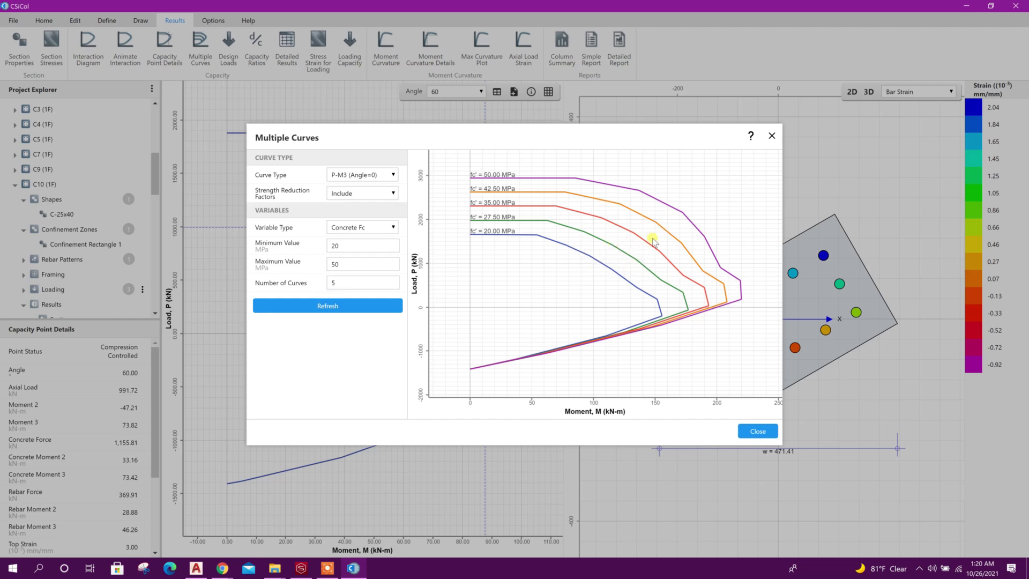
{"action": "left_click", "coordinate": [755, 431]}
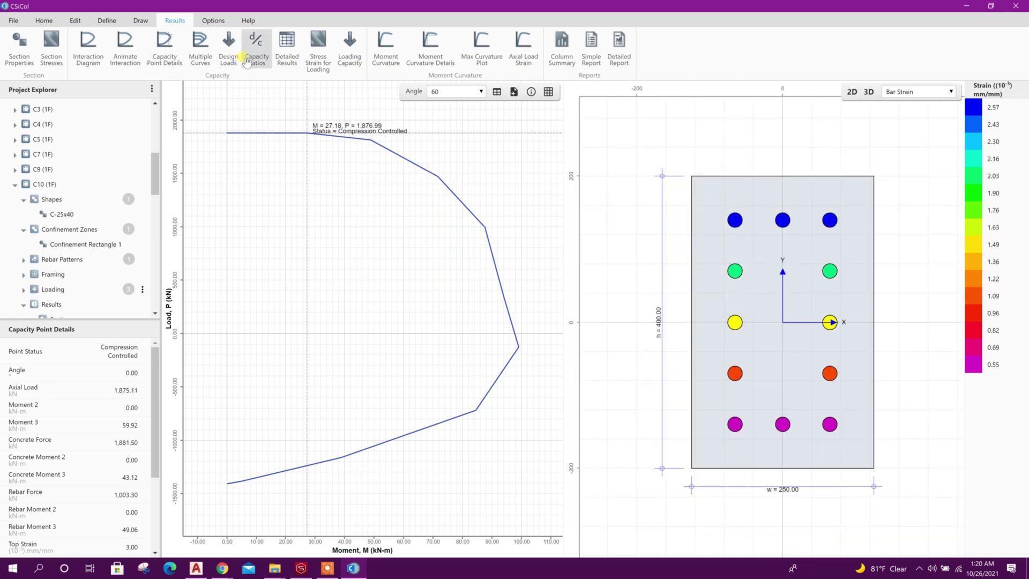
Review C10's final design loads, then show its capacity ratios of 0.54–0.55, all OK
{"action": "left_click", "coordinate": [228, 53]}
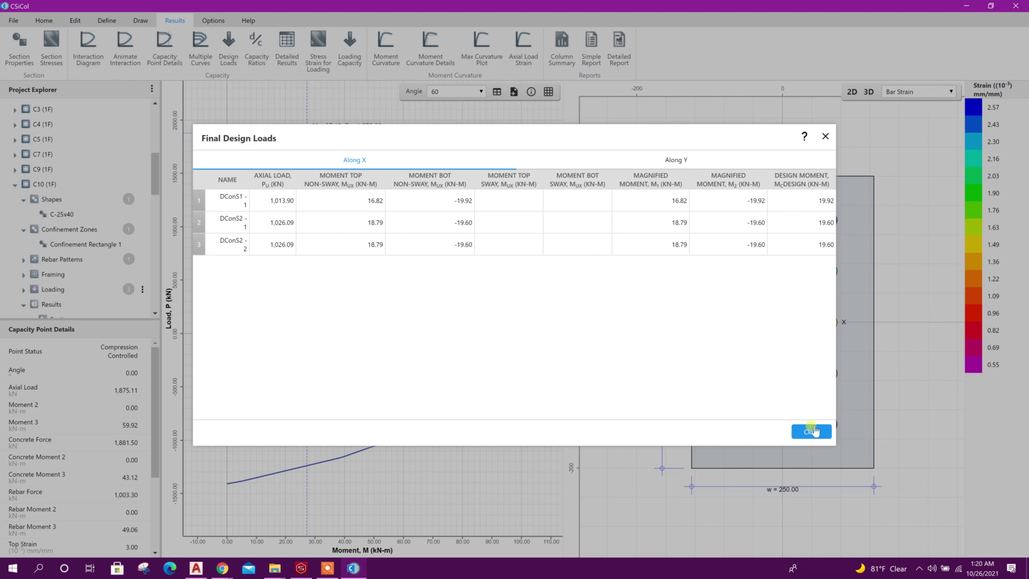
{"action": "left_click", "coordinate": [798, 430]}
{"action": "left_click", "coordinate": [257, 54]}
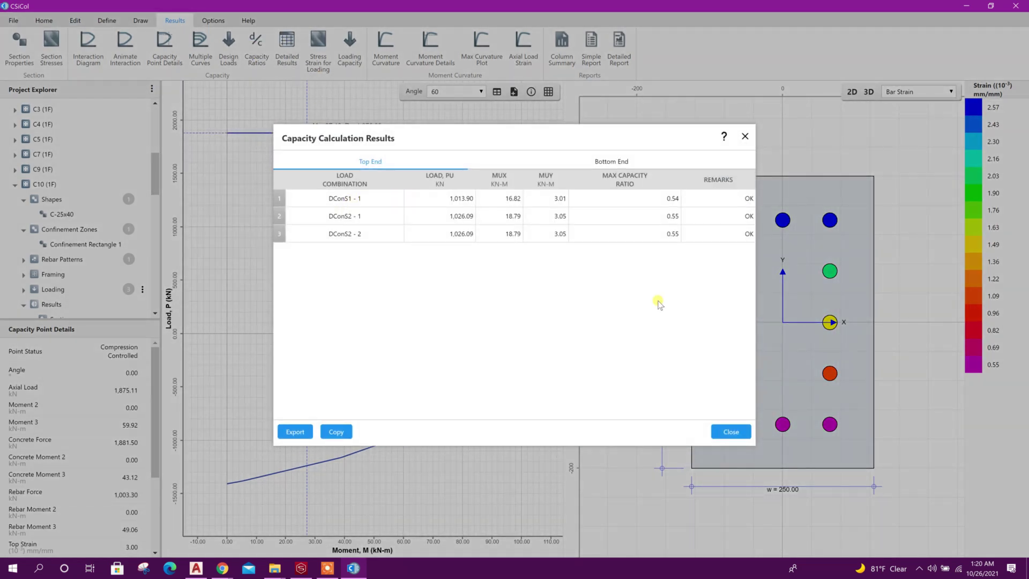
Close the capacity results and generate the report for all 46 columns, scrolling through its pages
{"action": "left_click", "coordinate": [730, 431]}
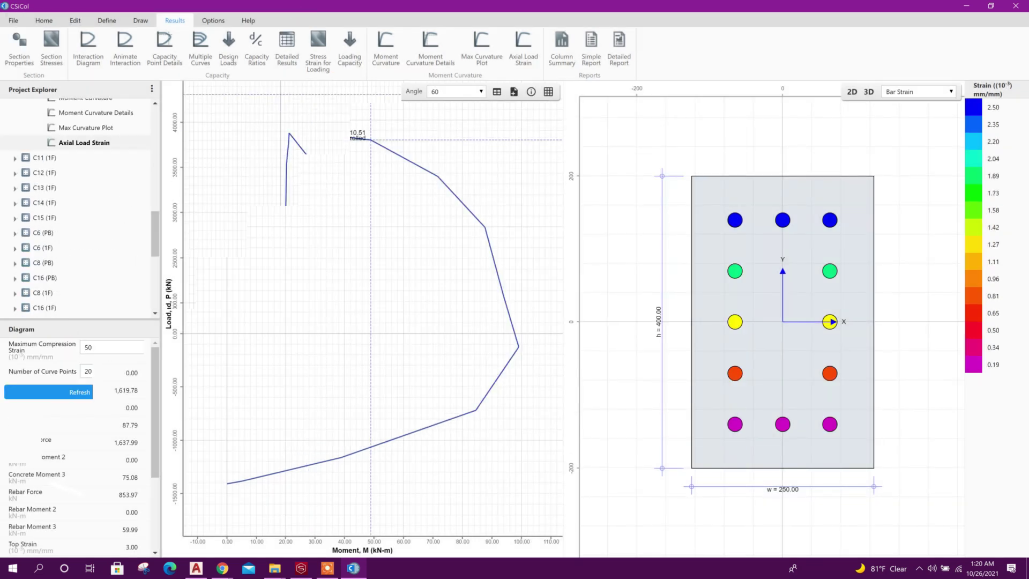
{"action": "left_click", "coordinate": [591, 51]}
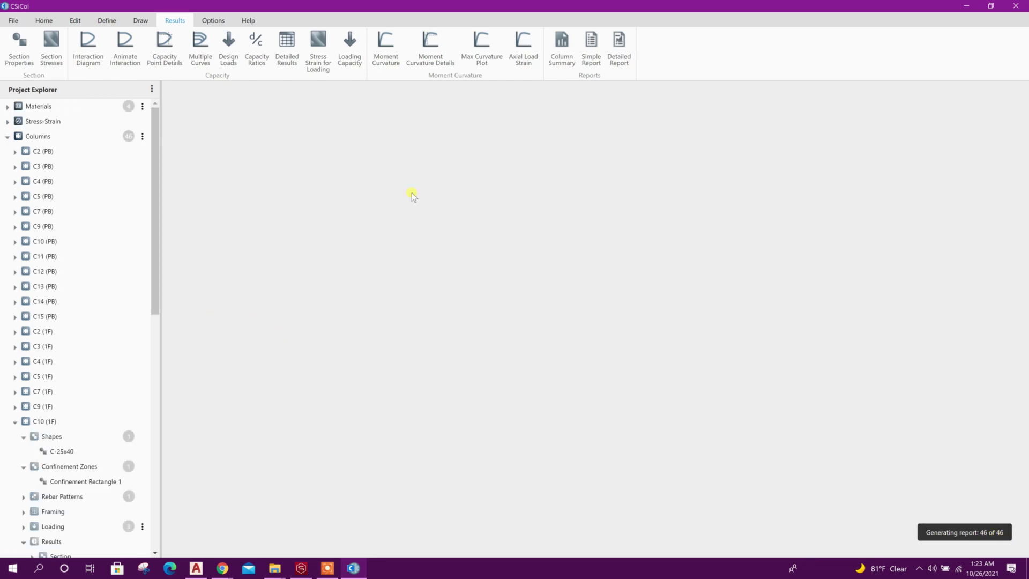
{"action": "scroll", "coordinate": [495, 241], "scroll_direction": "down", "scroll_amount": 8}
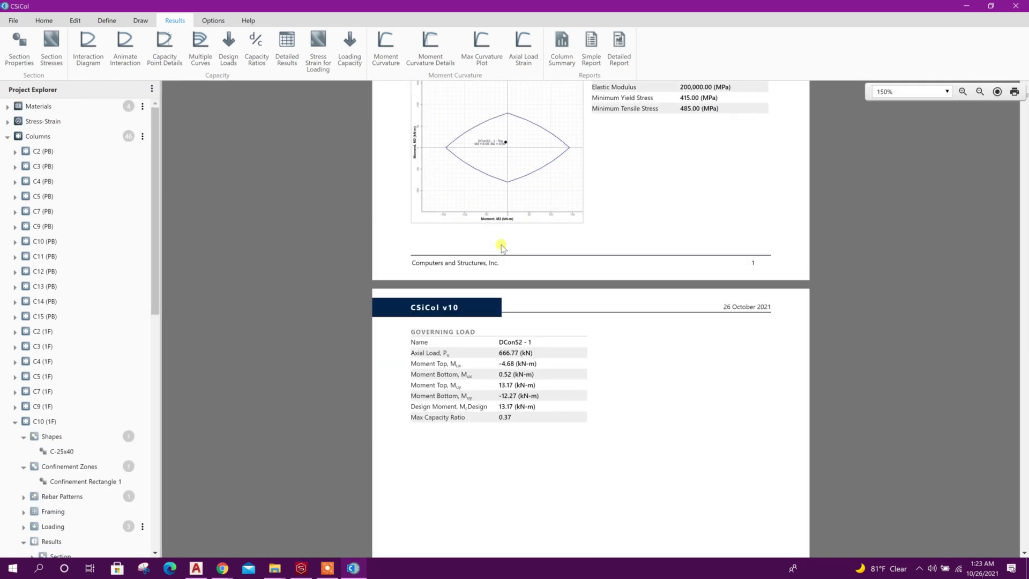
{"action": "scroll", "coordinate": [498, 246], "scroll_direction": "down", "scroll_amount": 14}
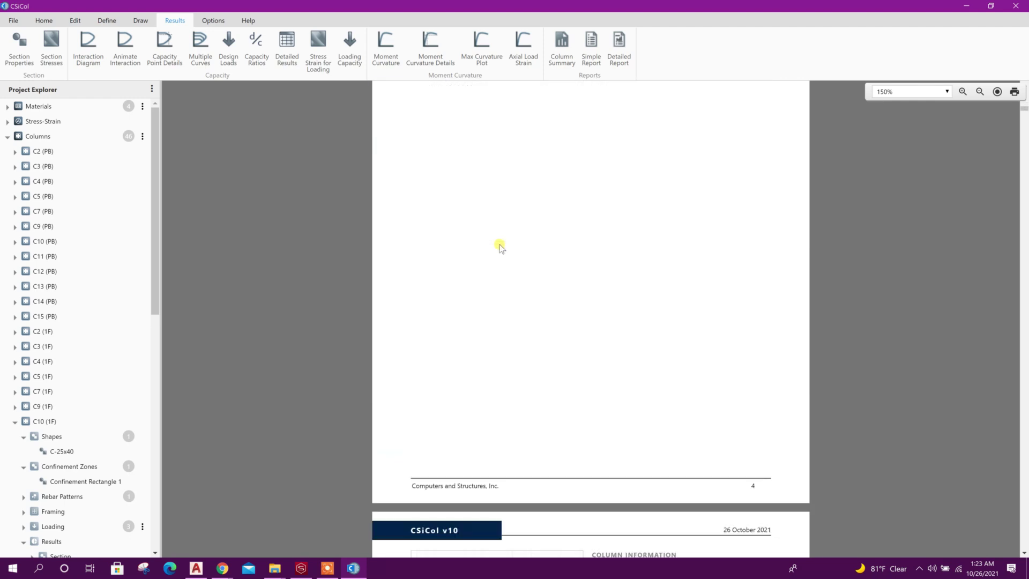
{"action": "scroll", "coordinate": [496, 244], "scroll_direction": "down", "scroll_amount": 10}
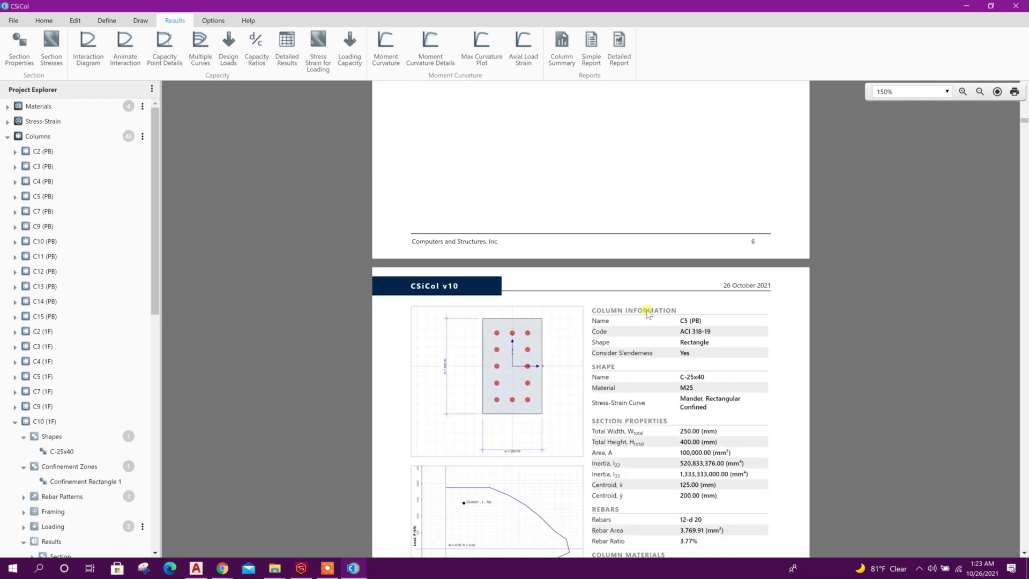
{"action": "scroll", "coordinate": [884, 270], "scroll_direction": "up", "scroll_amount": 8}
{"action": "scroll", "coordinate": [926, 273], "scroll_direction": "down", "scroll_amount": 12}
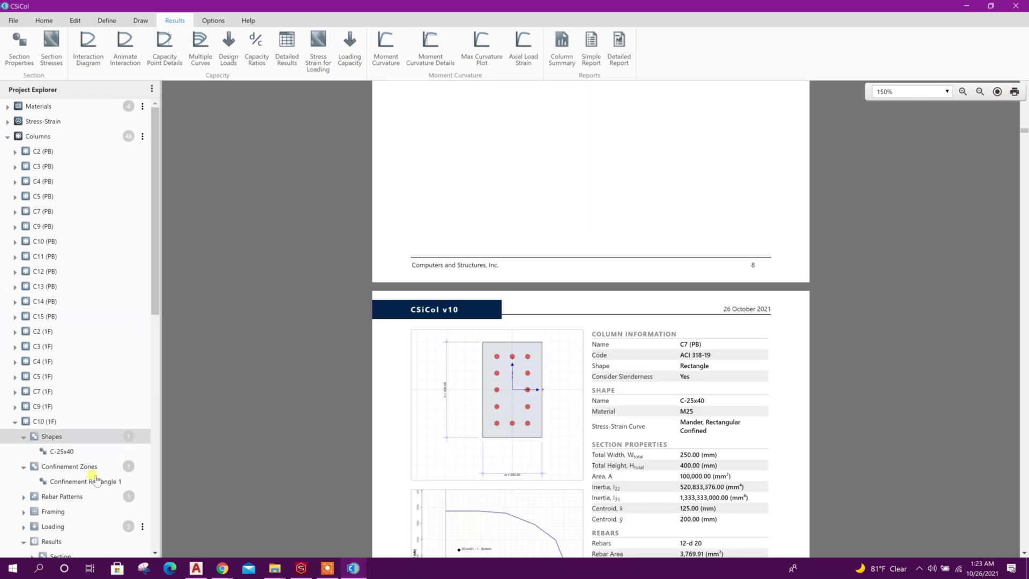
{"action": "scroll", "coordinate": [70, 333], "scroll_direction": "up", "scroll_amount": 1}
Save the project as CSI COL v10.cdbx and display column C15 (PB) with the Results commands
{"action": "left_click", "coordinate": [14, 22]}
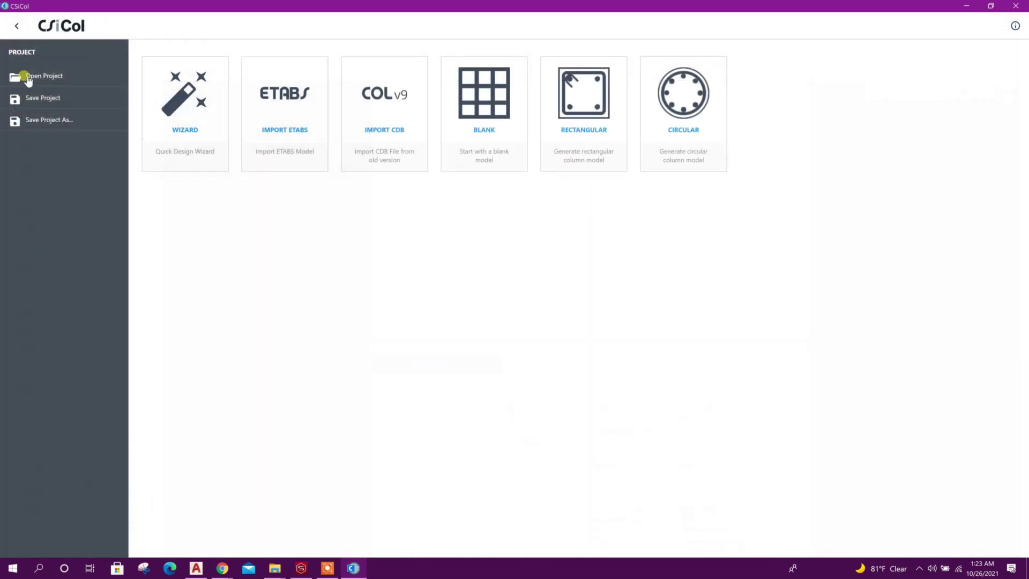
{"action": "left_click", "coordinate": [50, 99]}
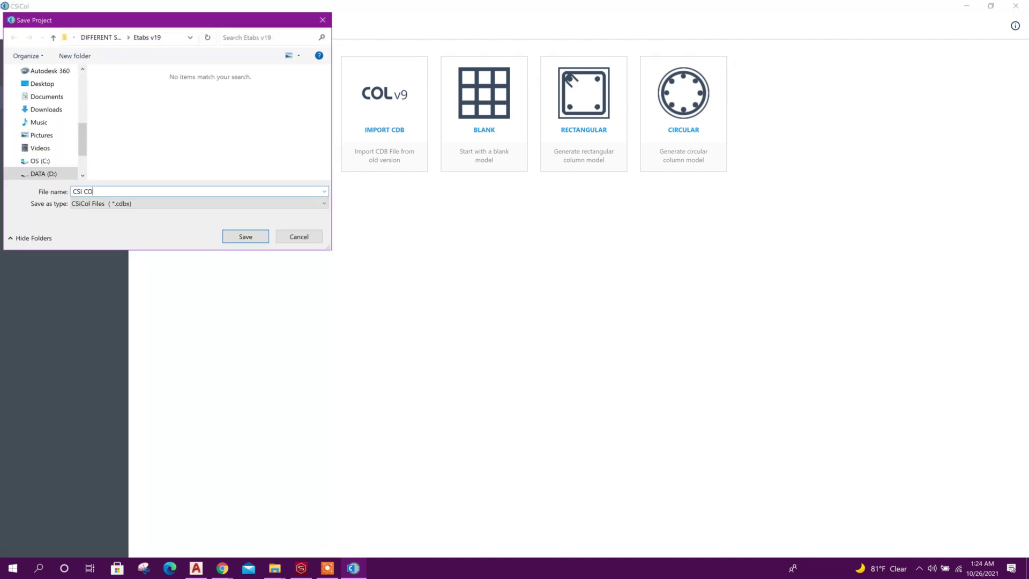
{"action": "left_click", "coordinate": [258, 237]}
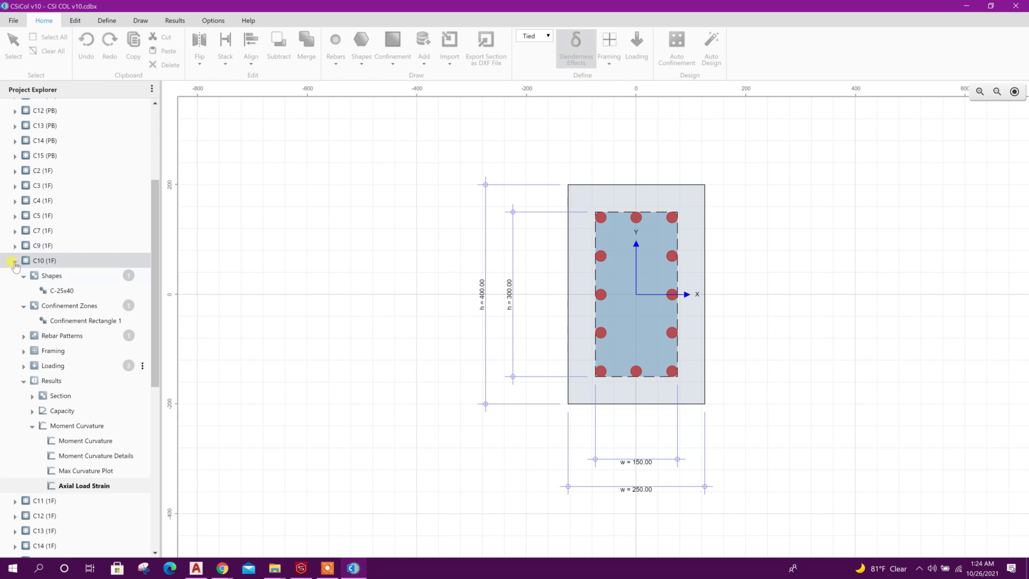
{"action": "left_click", "coordinate": [52, 155]}
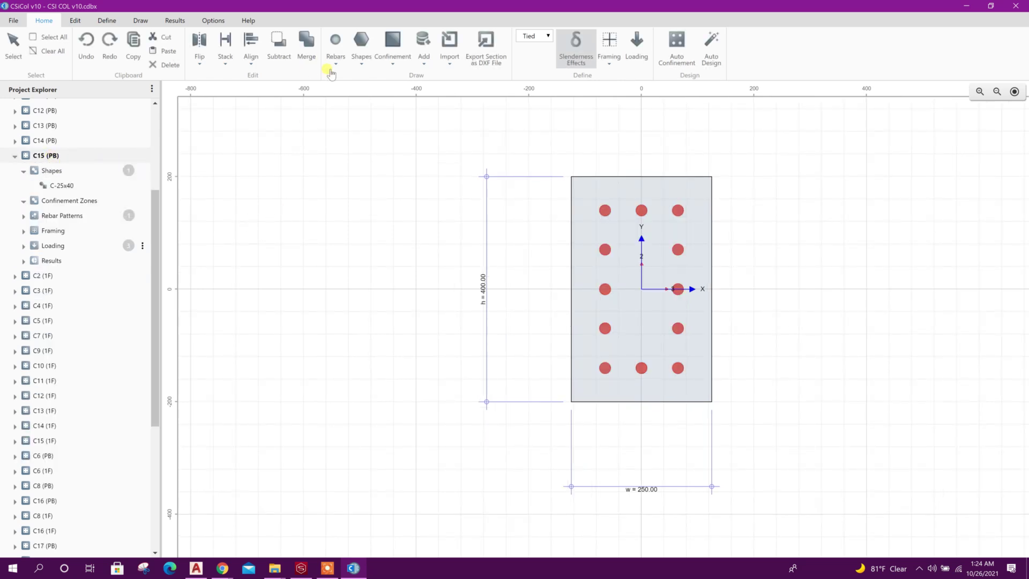
{"action": "left_click", "coordinate": [176, 22]}
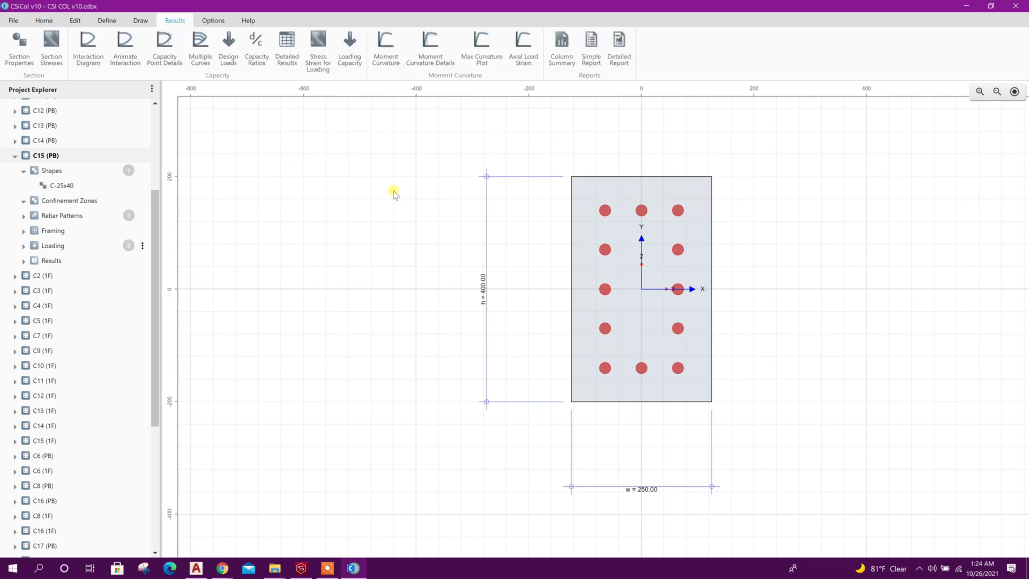
Open C15 (PB)'s Loading Capacity view for load combination DConS2 - 2
{"action": "left_click", "coordinate": [349, 48]}
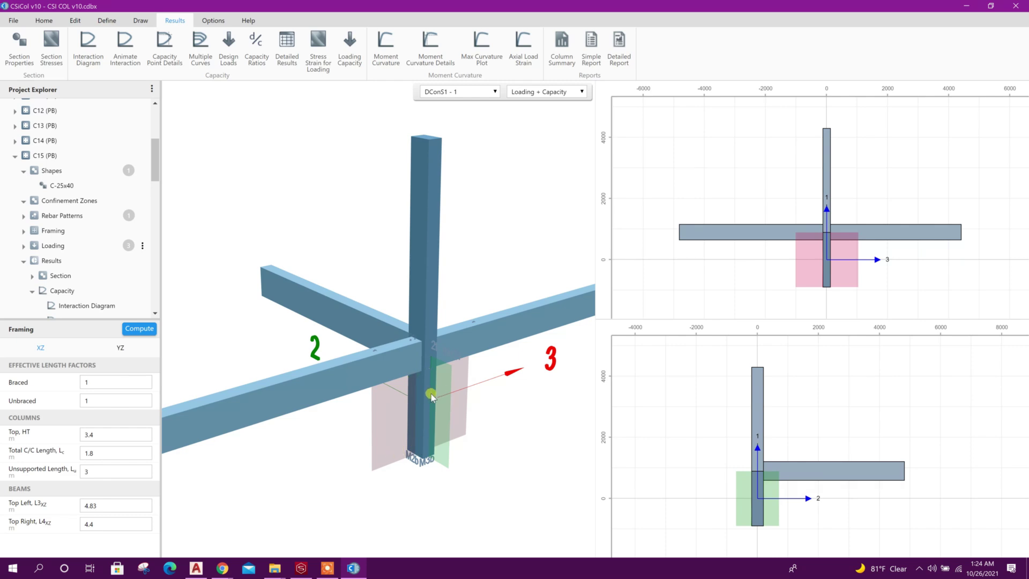
{"action": "scroll", "coordinate": [407, 378], "scroll_direction": "down", "scroll_amount": 2}
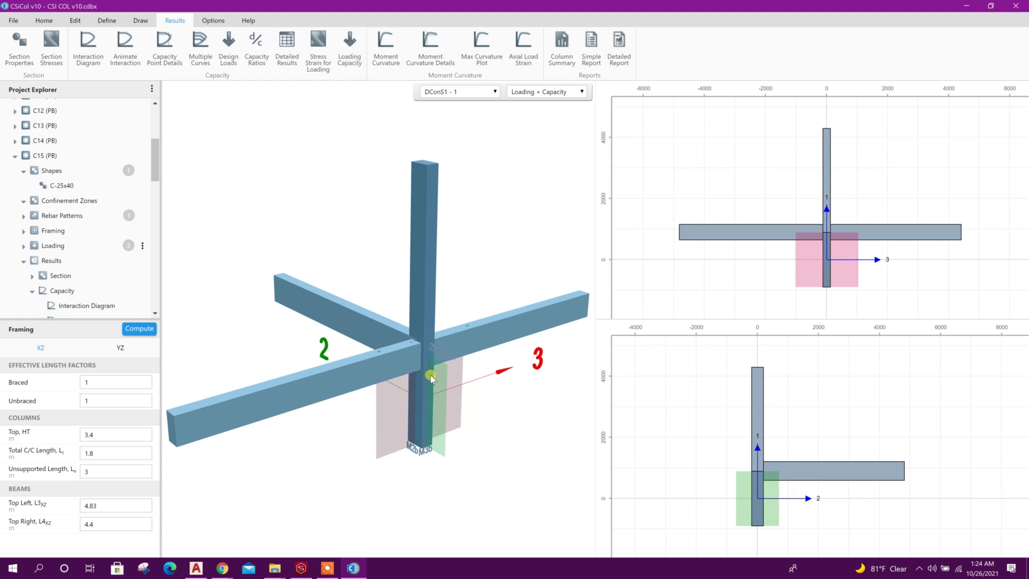
{"action": "left_click", "coordinate": [492, 92]}
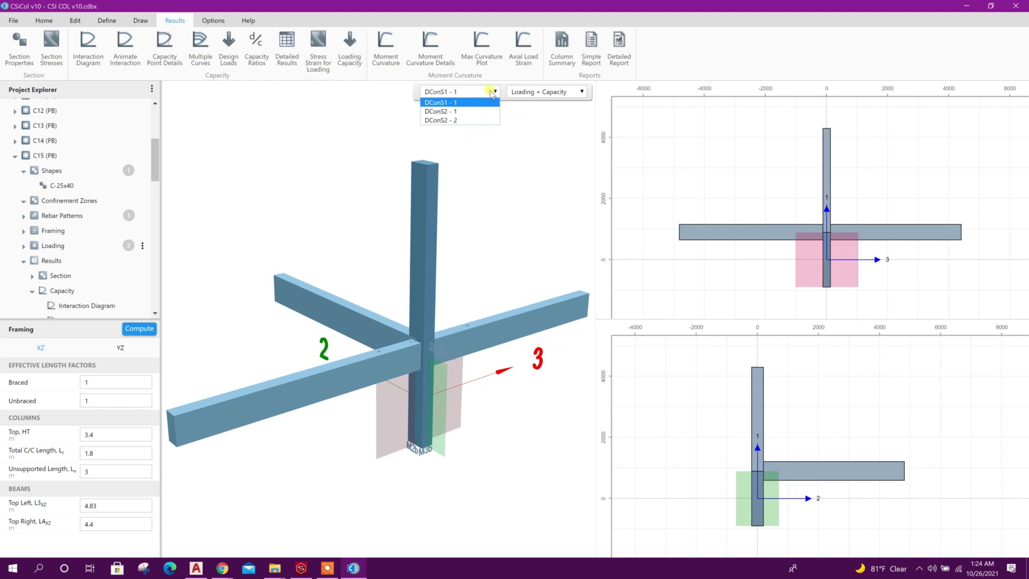
{"action": "left_click", "coordinate": [474, 120]}
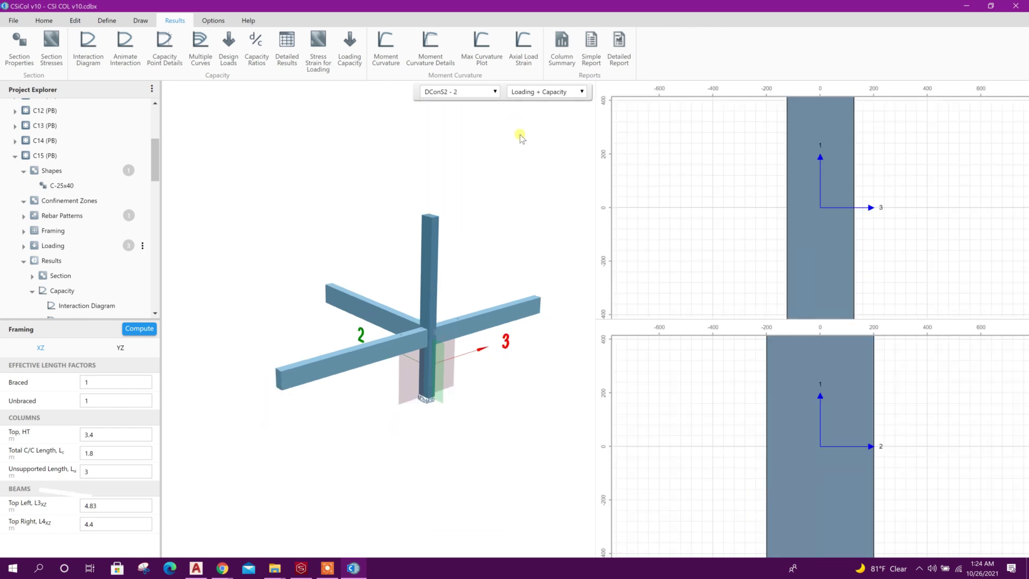
{"action": "scroll", "coordinate": [421, 360], "scroll_direction": "up", "scroll_amount": 2}
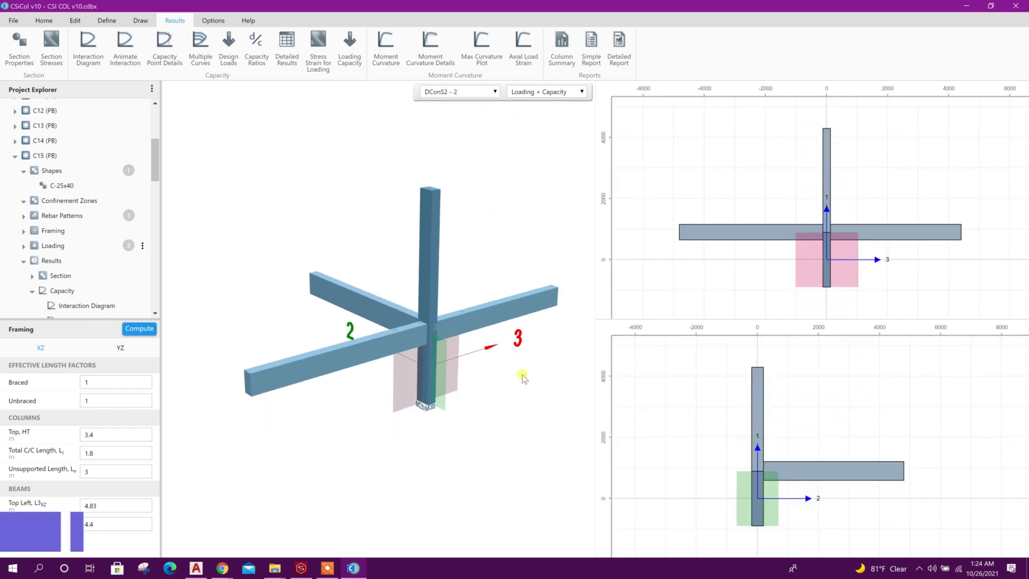
Try Loading Only and Capacity Only displays, then settle on Loading + Capacity
{"action": "left_click", "coordinate": [567, 95]}
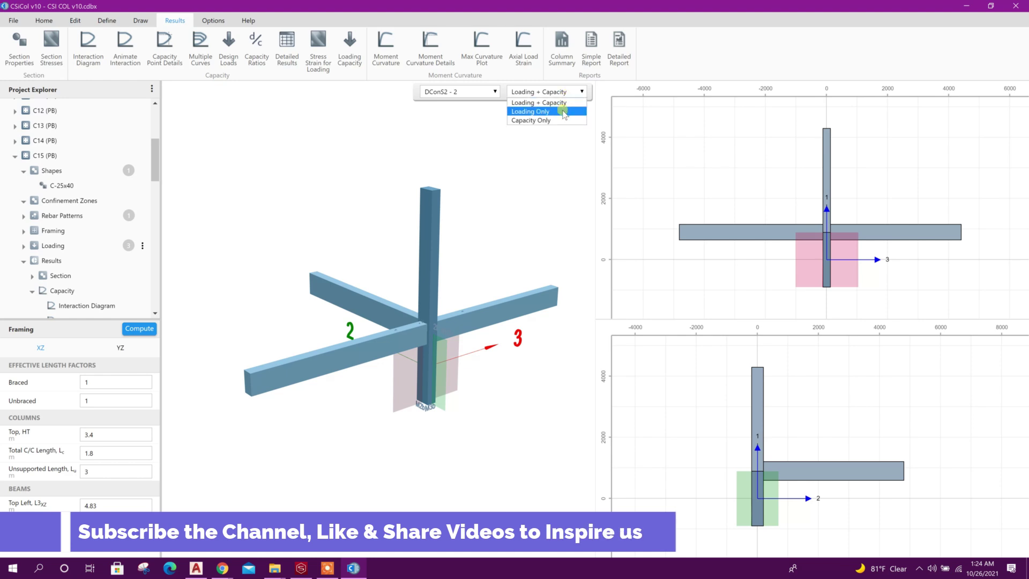
{"action": "left_click", "coordinate": [562, 109]}
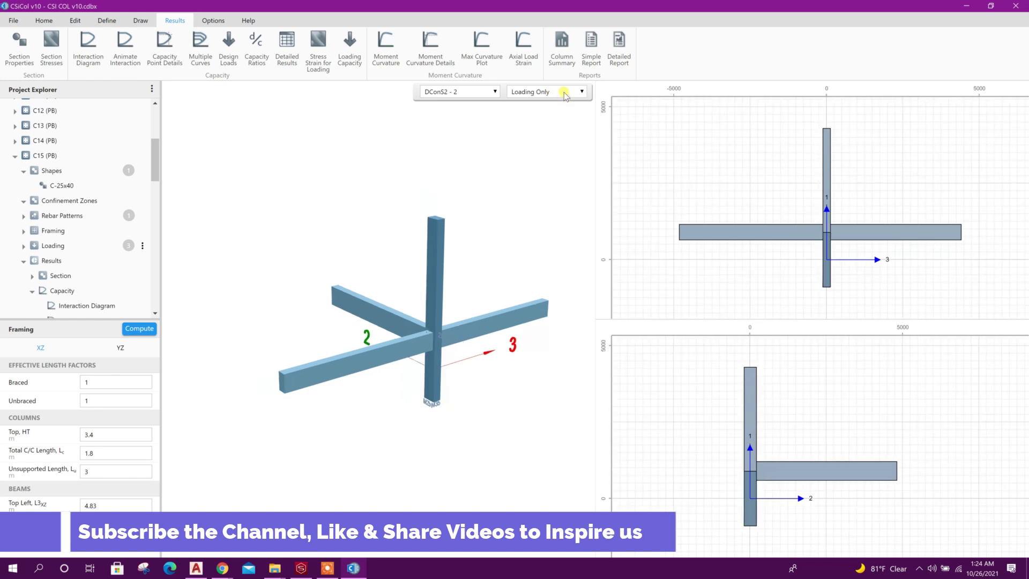
{"action": "left_click", "coordinate": [565, 95]}
{"action": "left_click", "coordinate": [555, 119]}
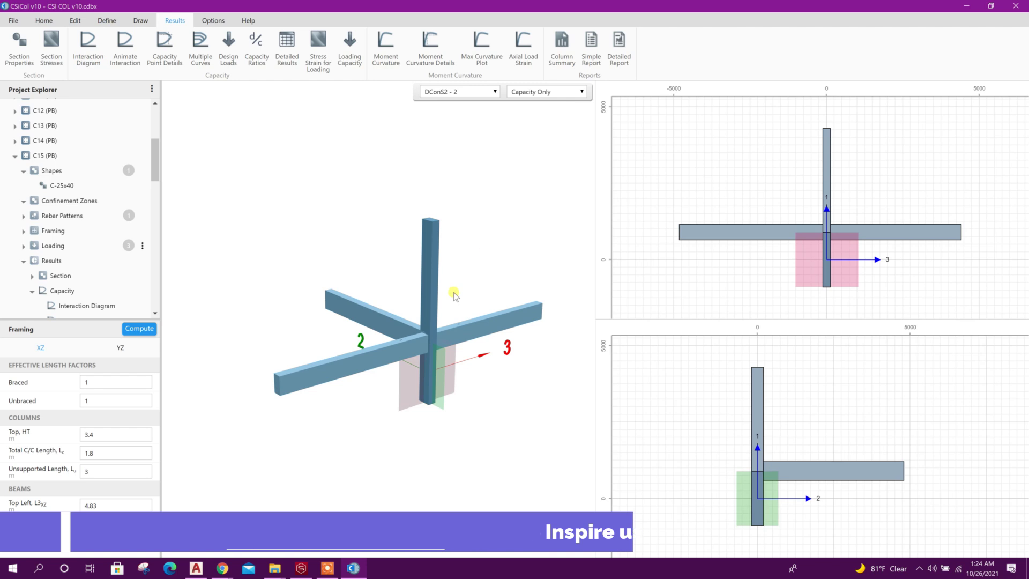
{"action": "left_click", "coordinate": [557, 92]}
{"action": "left_click", "coordinate": [557, 93]}
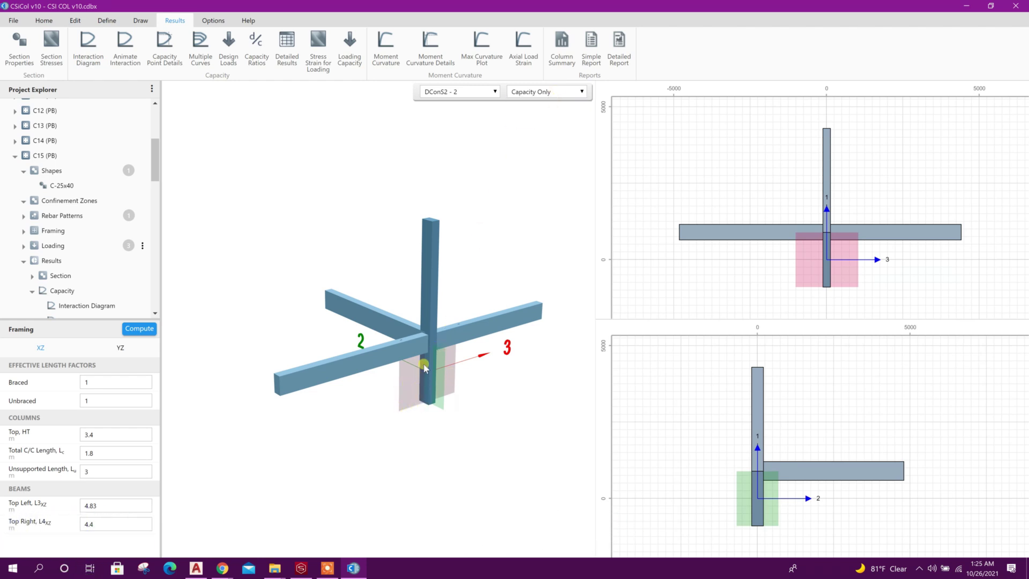
{"action": "left_click", "coordinate": [558, 95]}
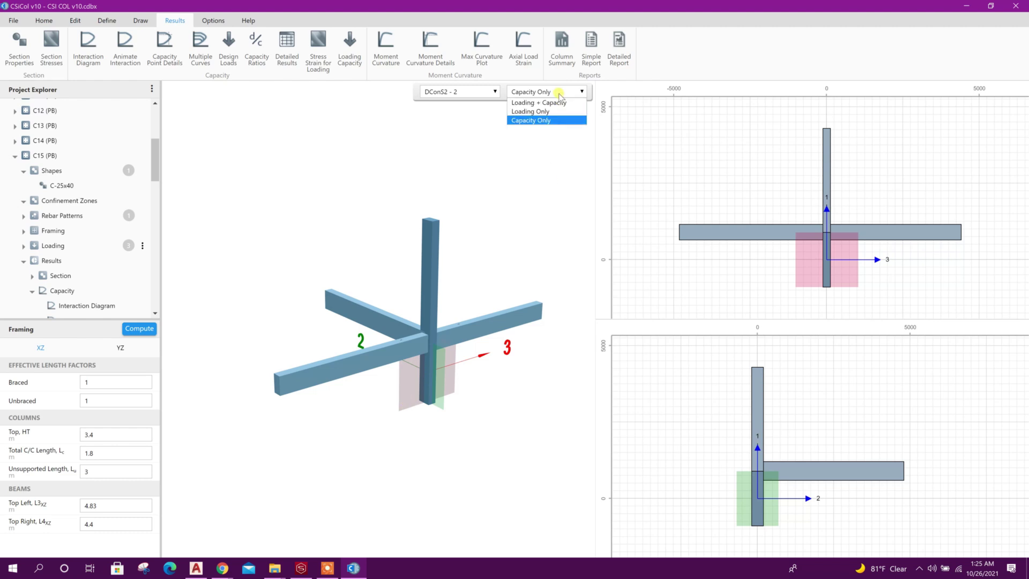
{"action": "left_click", "coordinate": [552, 111]}
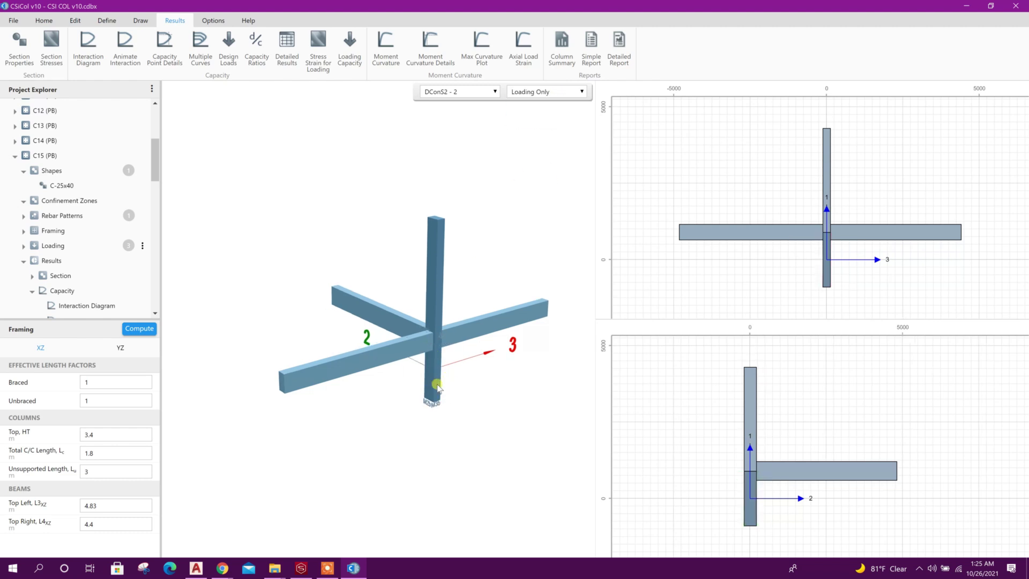
{"action": "left_click", "coordinate": [547, 93]}
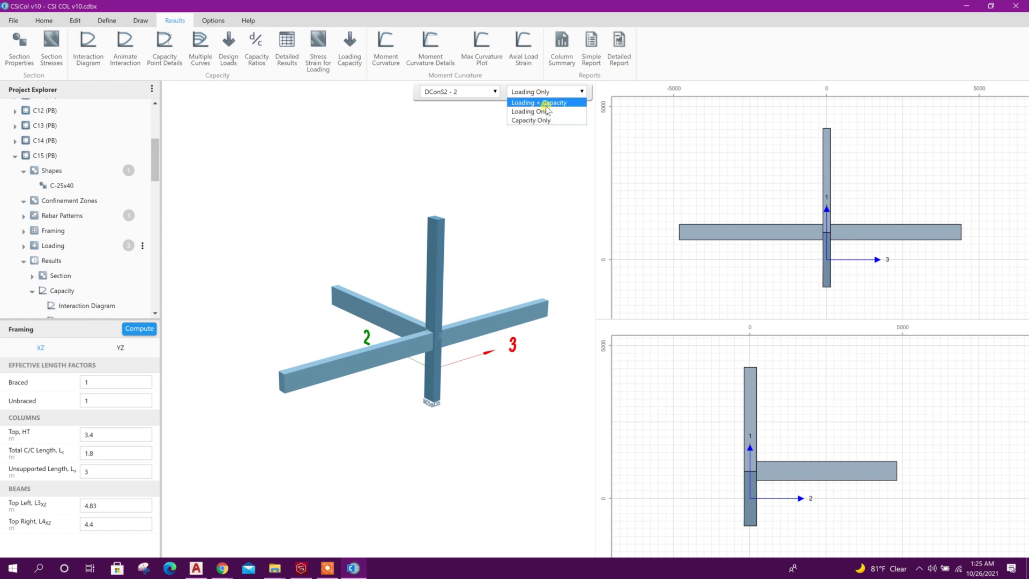
{"action": "left_click", "coordinate": [545, 103]}
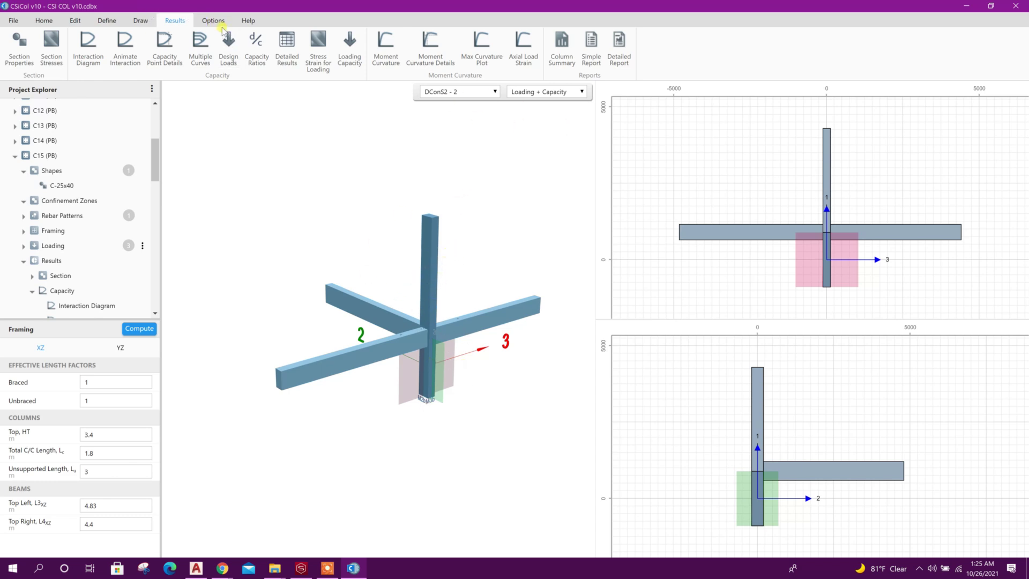
Export the C10 (1F) section as C10 (1F).dxf and switch over to AutoCAD 2022
{"action": "scroll", "coordinate": [63, 227], "scroll_direction": "down", "scroll_amount": 7}
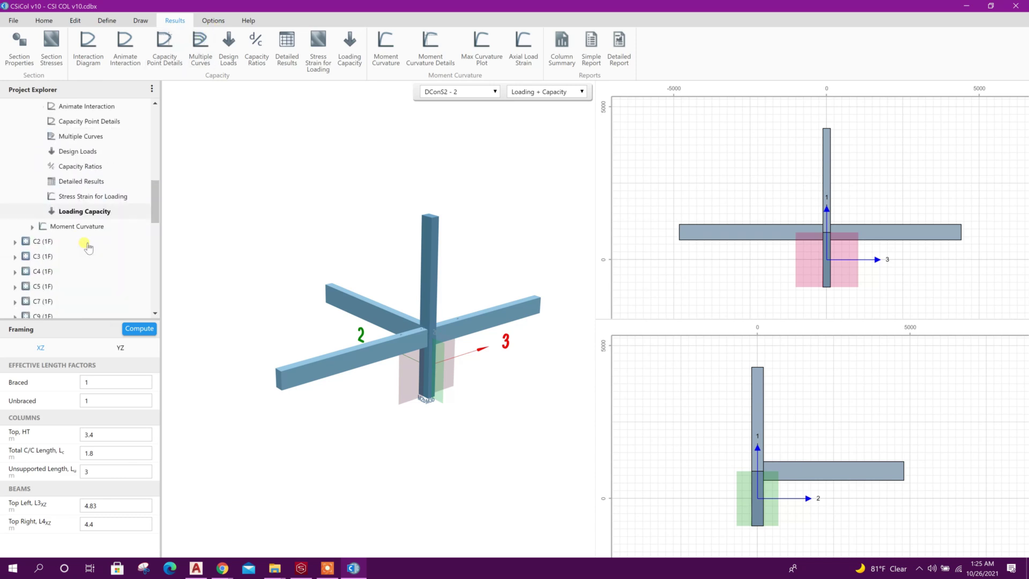
{"action": "left_click", "coordinate": [63, 228]}
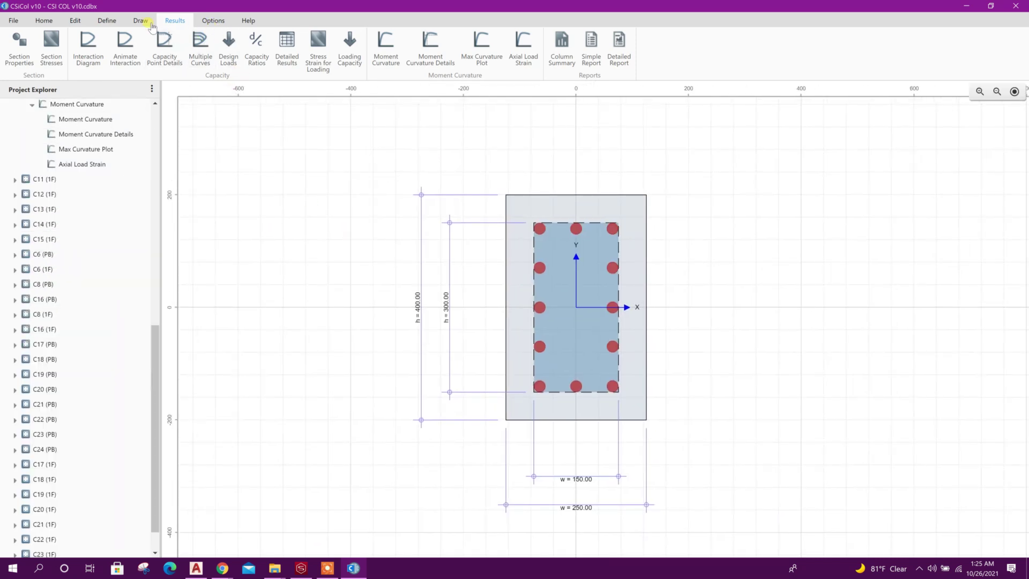
{"action": "scroll", "coordinate": [155, 41], "scroll_direction": "up", "scroll_amount": 1}
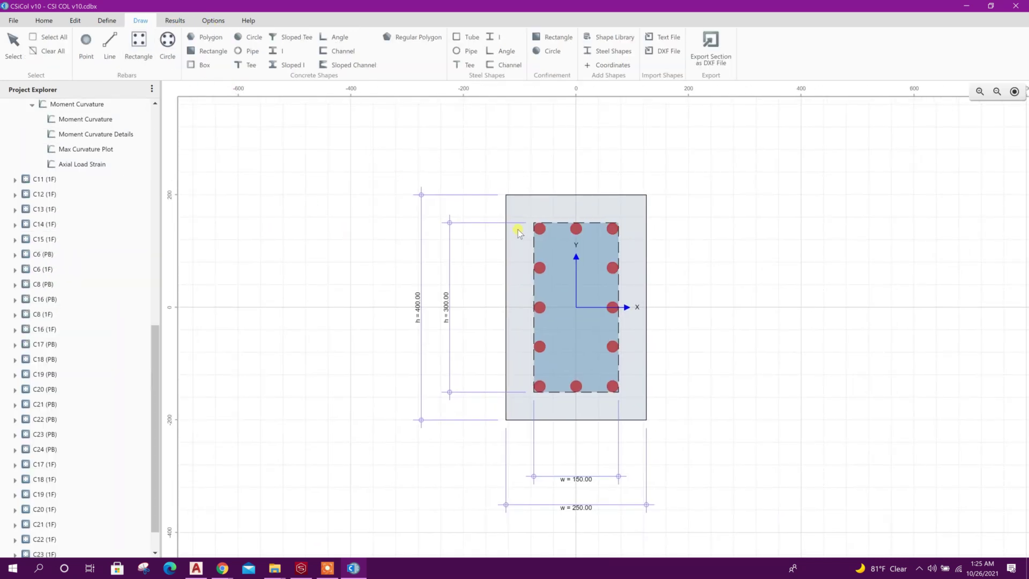
{"action": "left_click", "coordinate": [707, 67]}
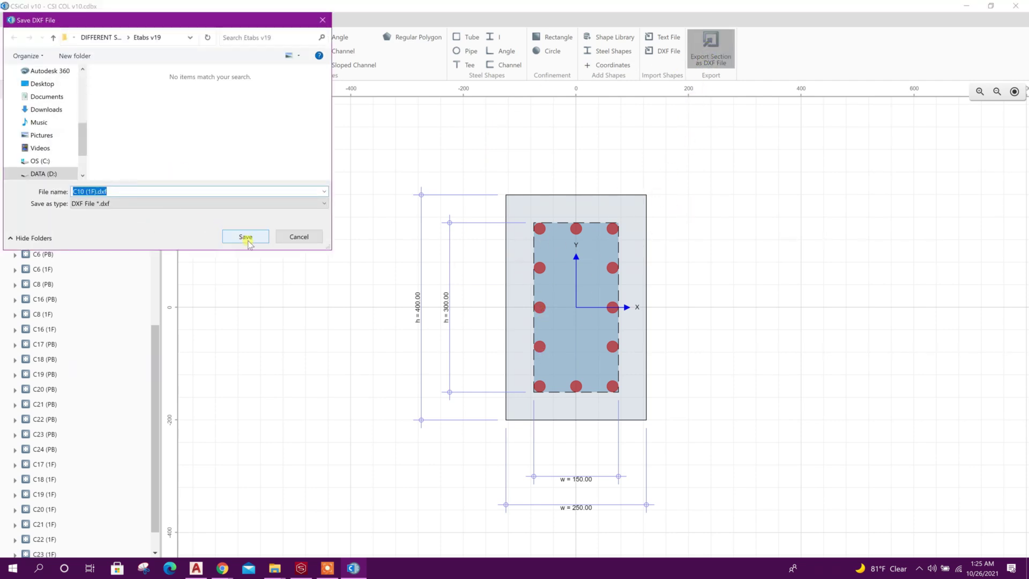
{"action": "left_click", "coordinate": [246, 237]}
{"action": "left_click", "coordinate": [196, 568]}
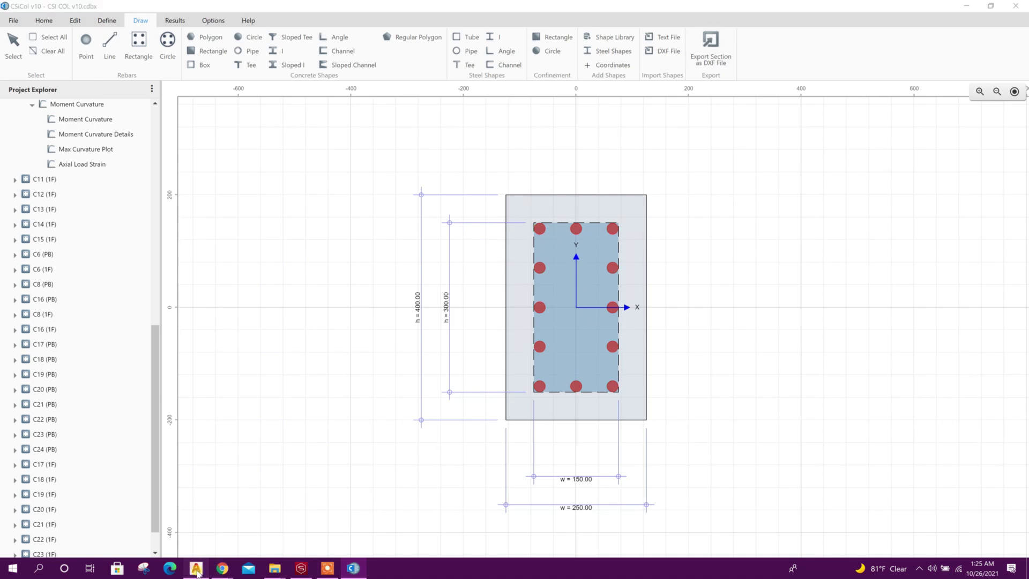
{"action": "right_click", "coordinate": [196, 568]}
Open C10 (1F).dxf from the Etabs v19 folder in AutoCAD and zoom to the section
{"action": "left_click", "coordinate": [50, 6]}
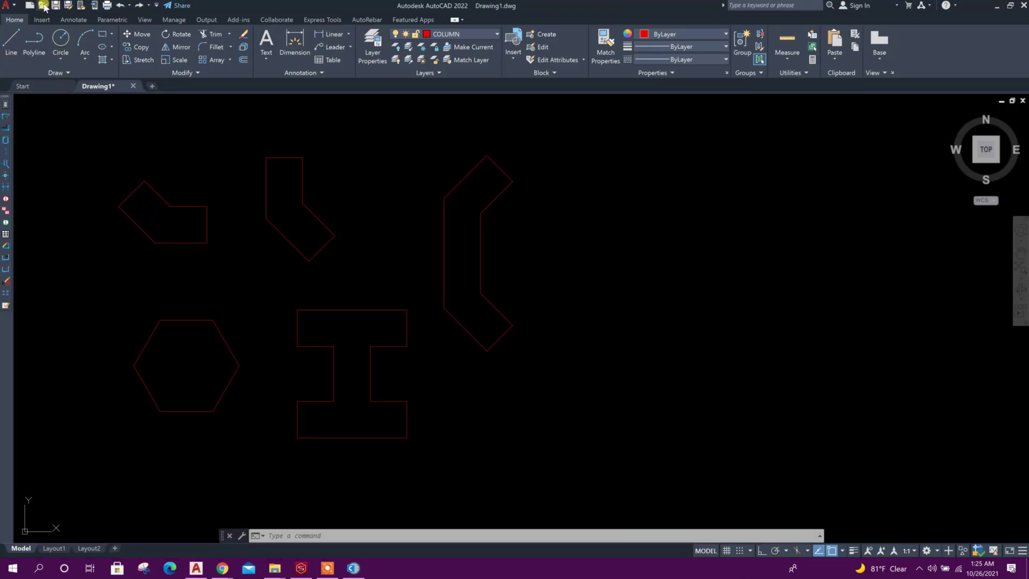
{"action": "left_click", "coordinate": [44, 6]}
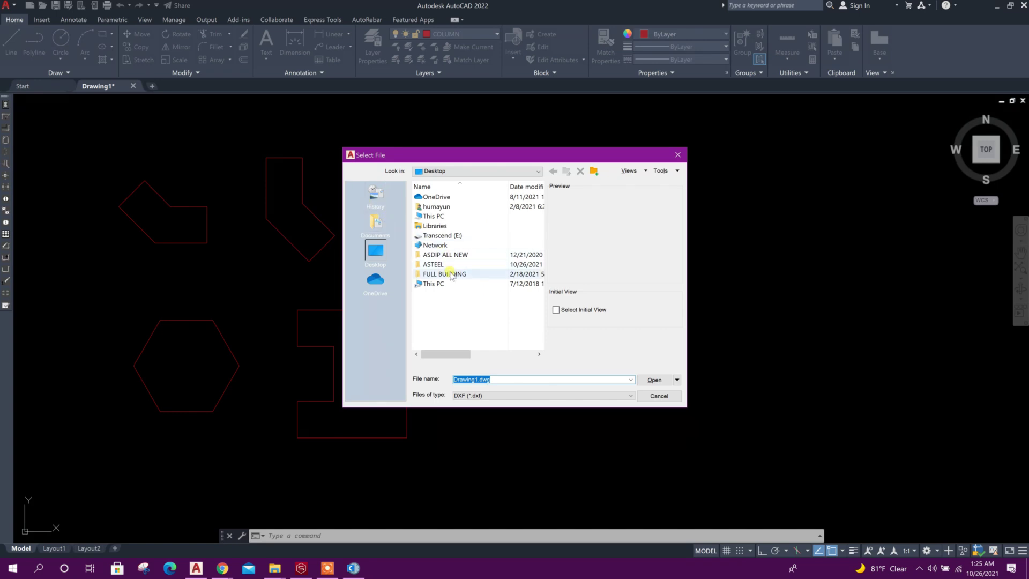
{"action": "double_click", "coordinate": [471, 238]}
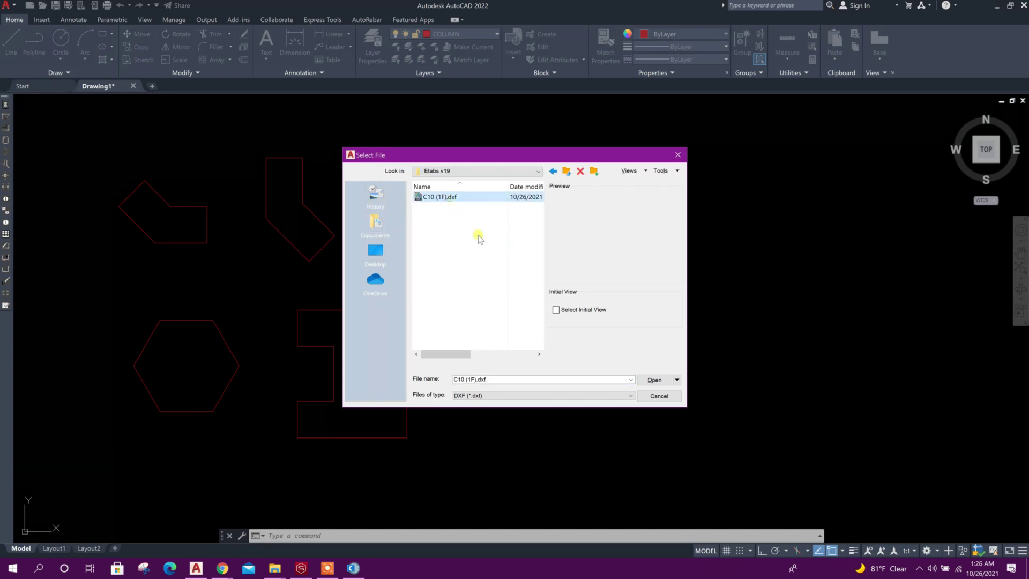
{"action": "left_click", "coordinate": [644, 381]}
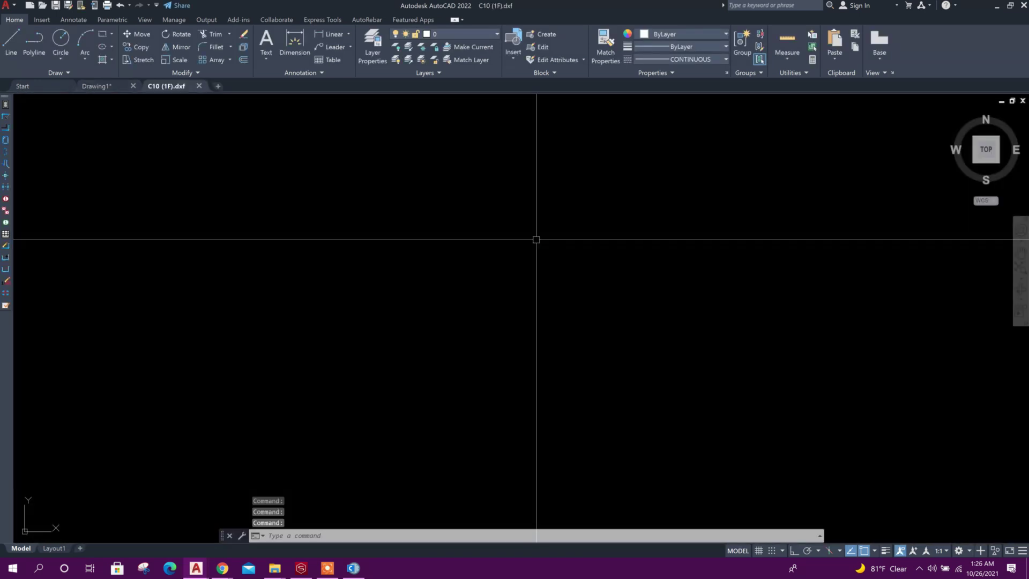
{"action": "scroll", "coordinate": [450, 294], "scroll_direction": "down", "scroll_amount": 10}
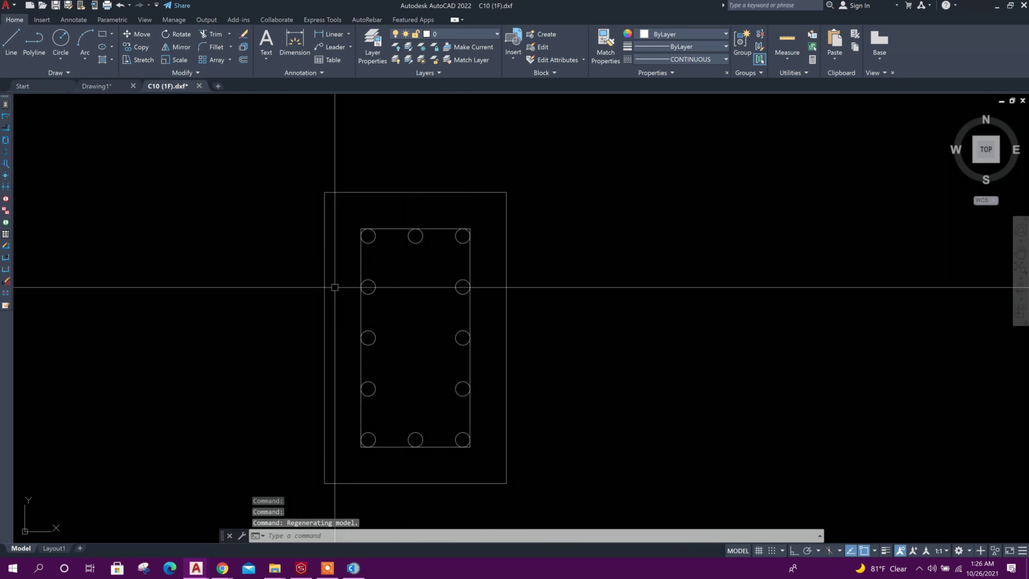
{"action": "scroll", "coordinate": [475, 342], "scroll_direction": "down", "scroll_amount": 3}
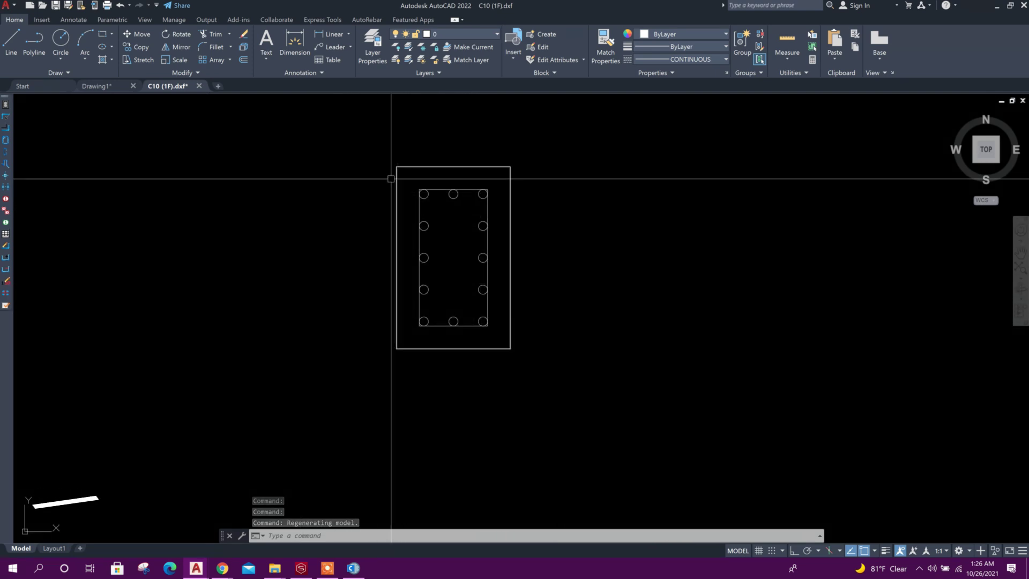
{"action": "key", "text": "Escape"}
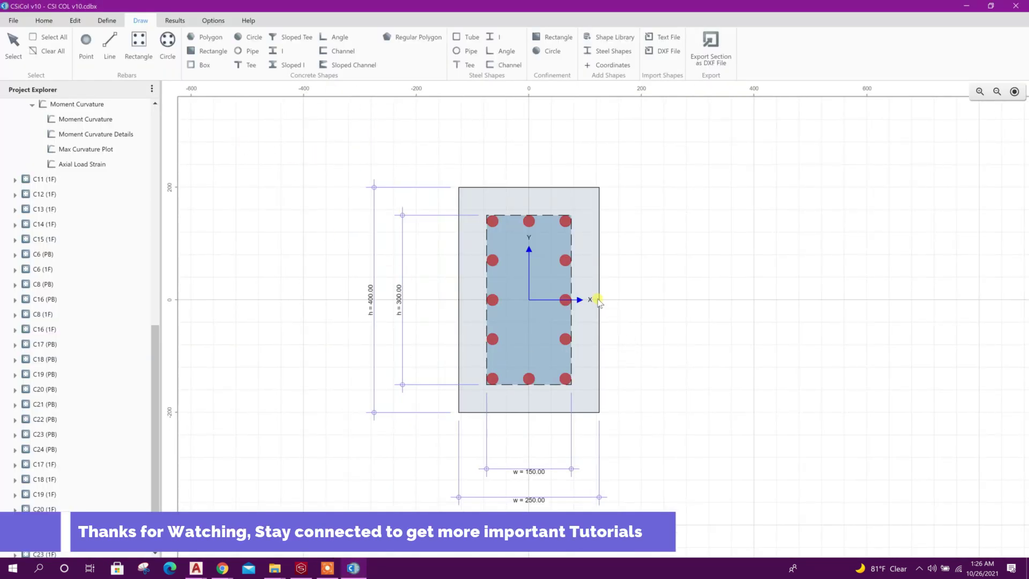
{"action": "scroll", "coordinate": [579, 308], "scroll_direction": "up", "scroll_amount": 2}
{"action": "scroll", "coordinate": [494, 294], "scroll_direction": "down", "scroll_amount": 3}
{"action": "scroll", "coordinate": [504, 273], "scroll_direction": "up", "scroll_amount": 2}
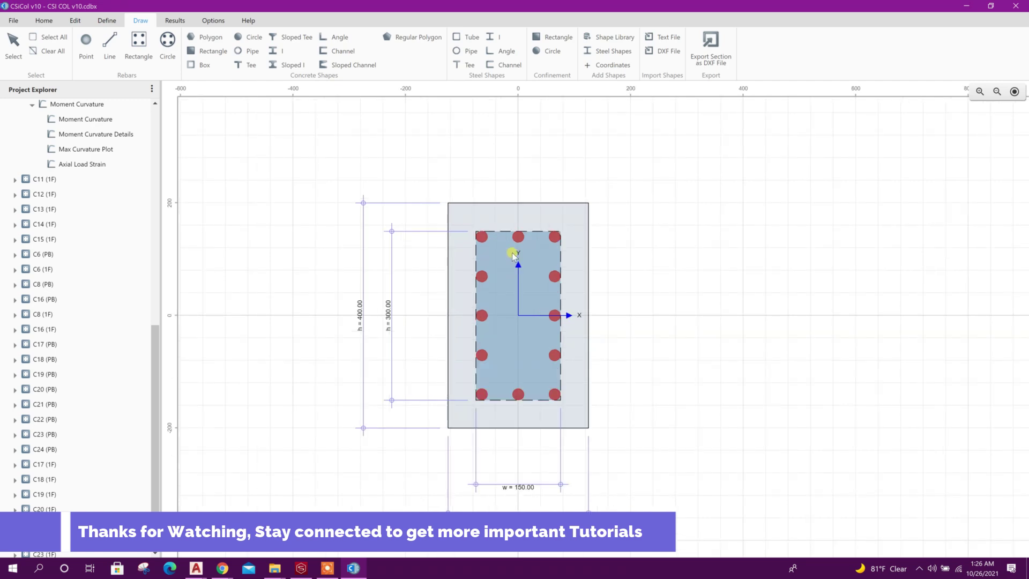